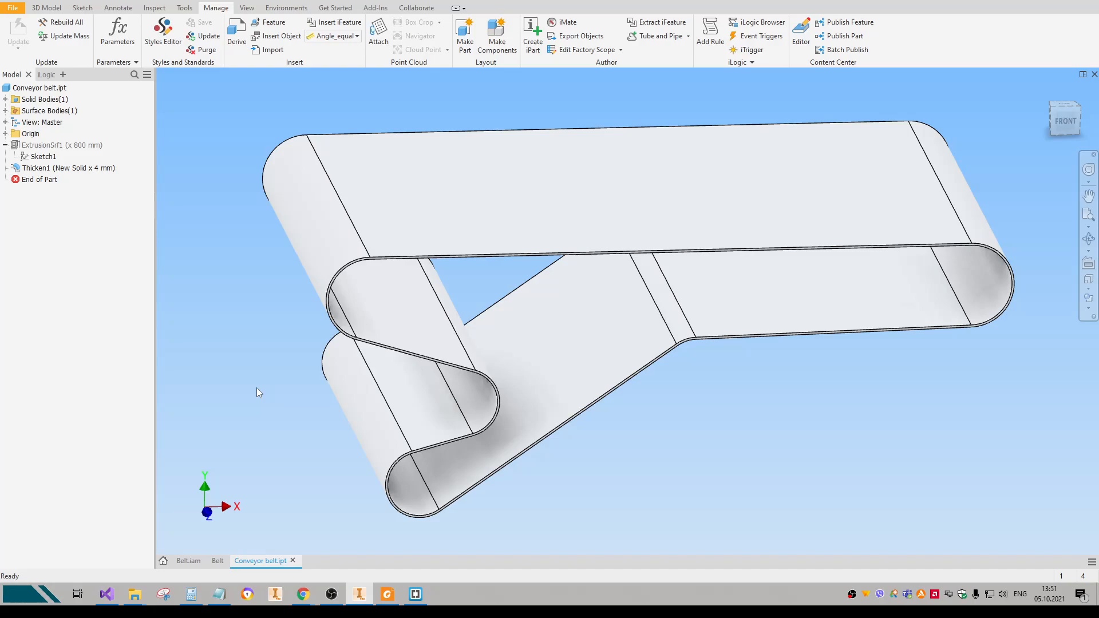
Review the belt part's model parameters and the width, thickness and length placeholders in its Description property.
left_click(117, 29)
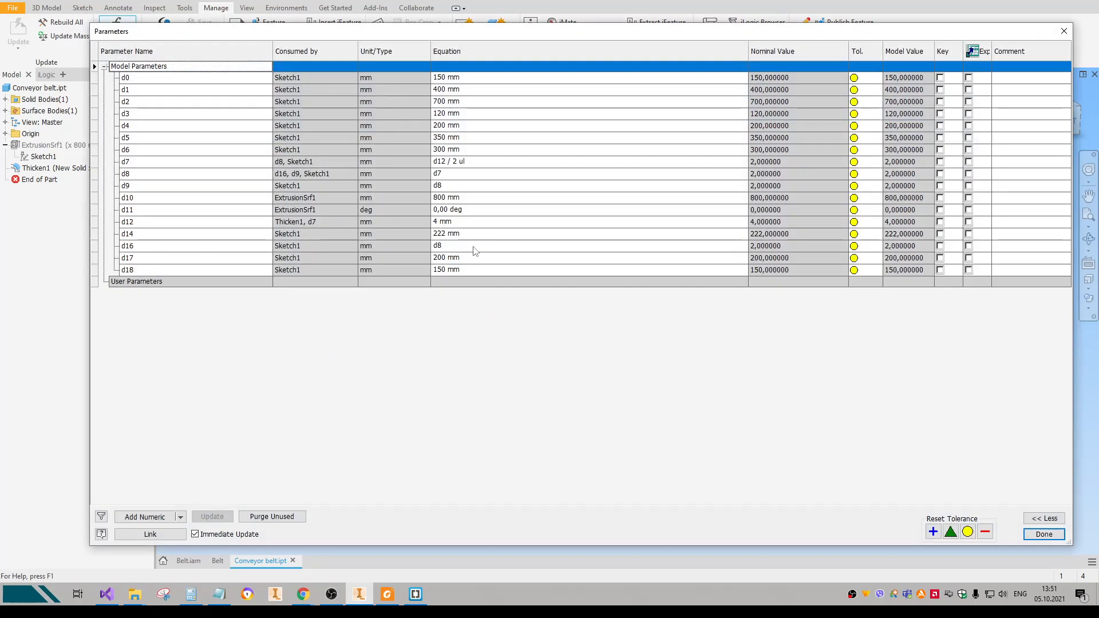
left_click(1057, 535)
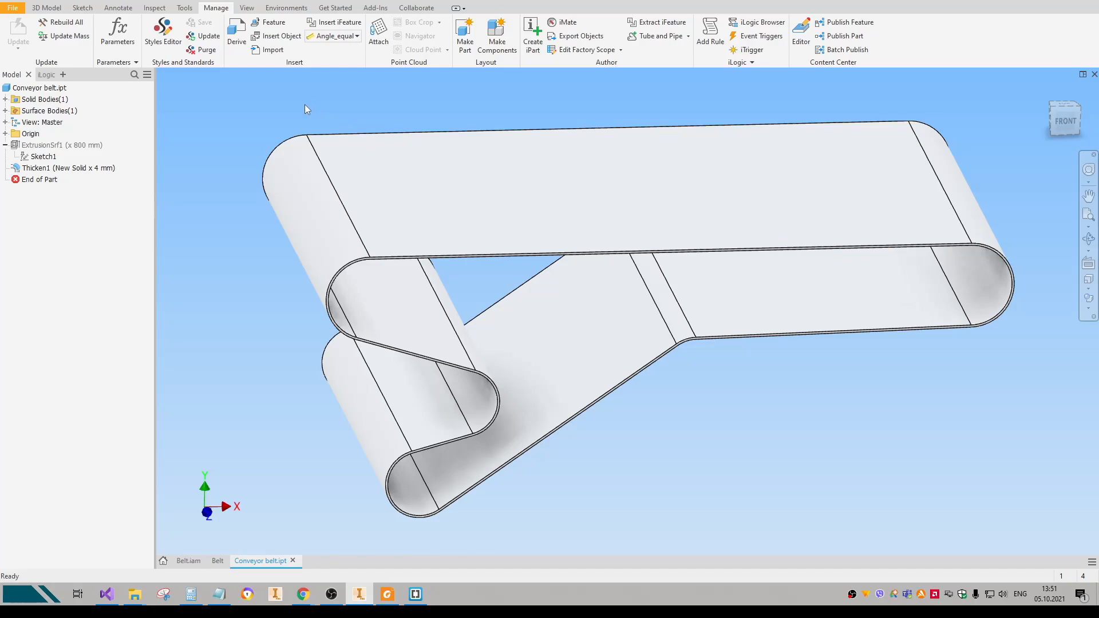
key("i")
left_click(389, 136)
left_click(503, 215)
left_click(421, 215)
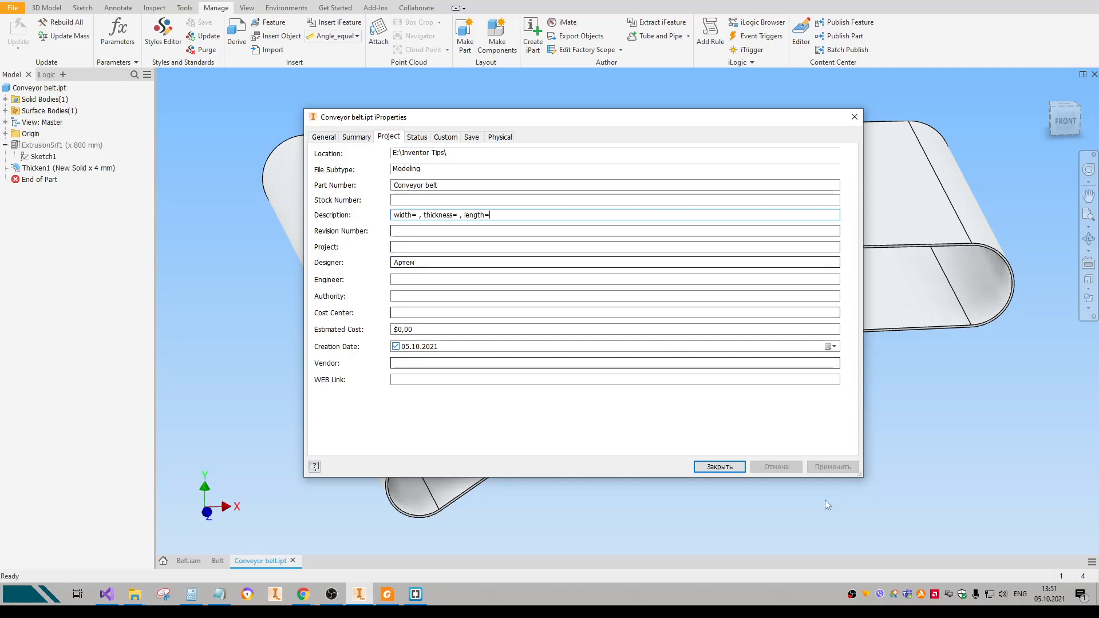
left_click(719, 466)
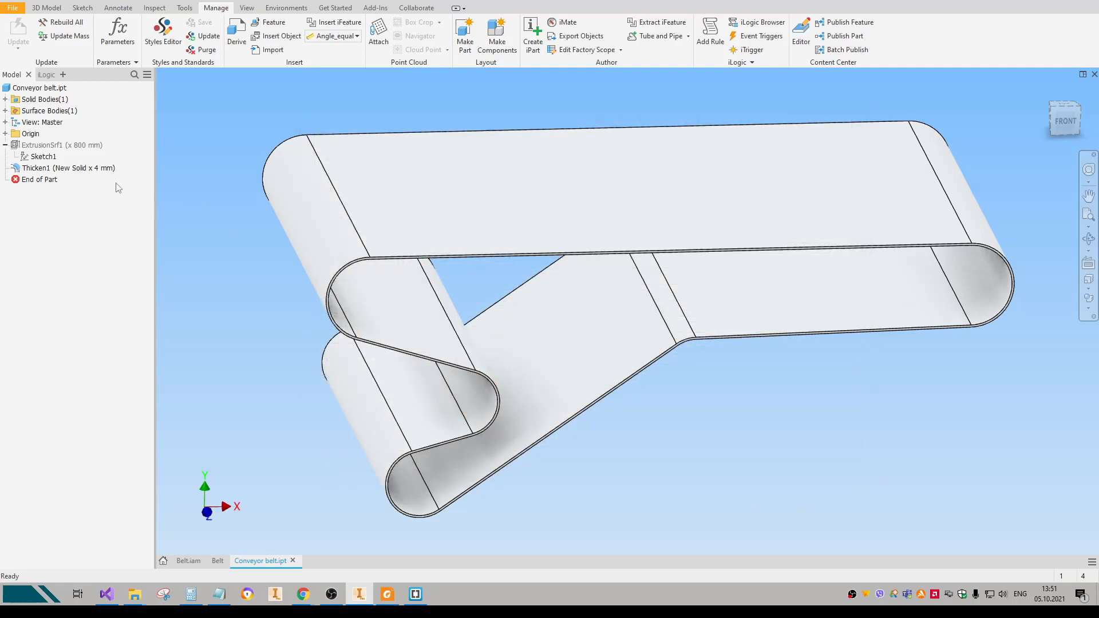
Name the thickness parameter of the Thicken feature T_belt, with a value of 4 mm.
left_click(44, 168)
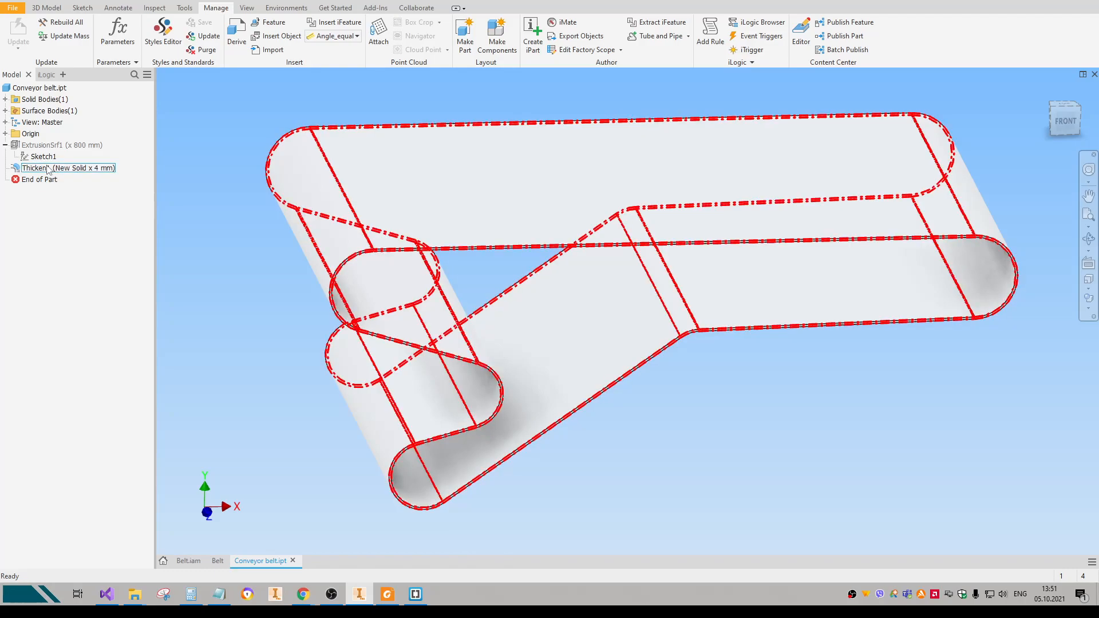
double_click(52, 169)
left_click(284, 170)
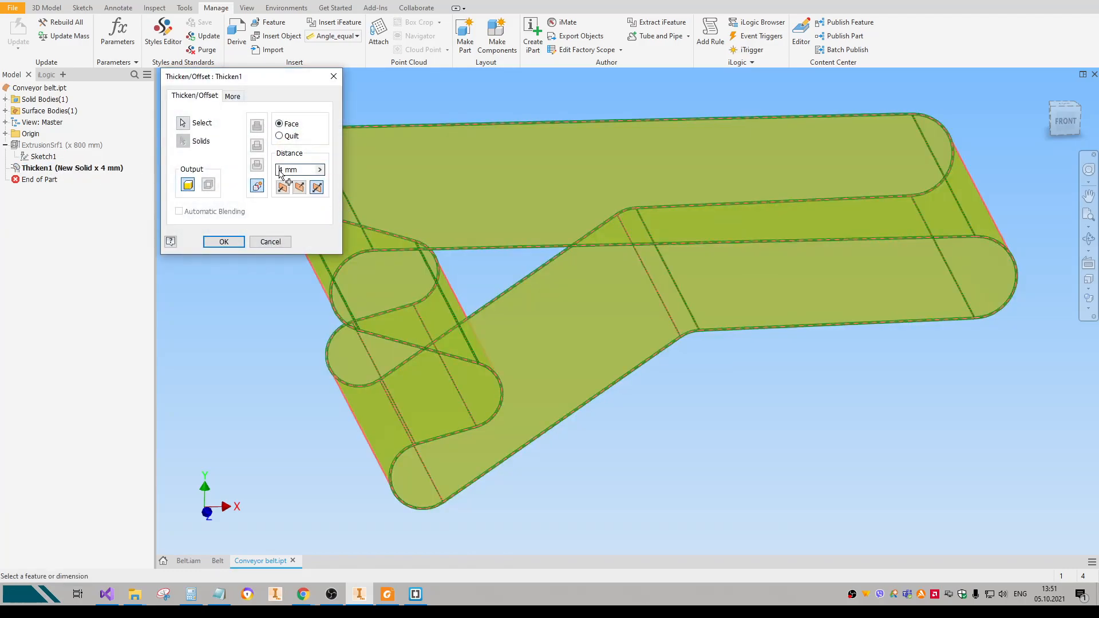
type("T_b")
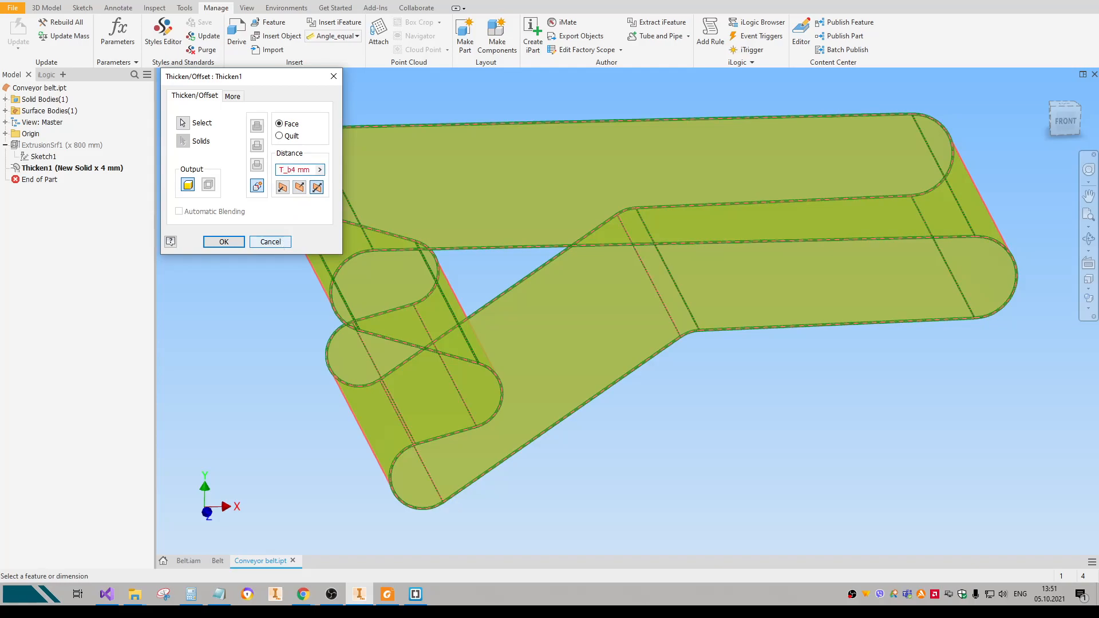
type("let=")
key("BackSpace")
type("el")
left_click(280, 240)
Name the distance parameter of the surface extrusion B_belt, with a value of 800 mm.
double_click(48, 150)
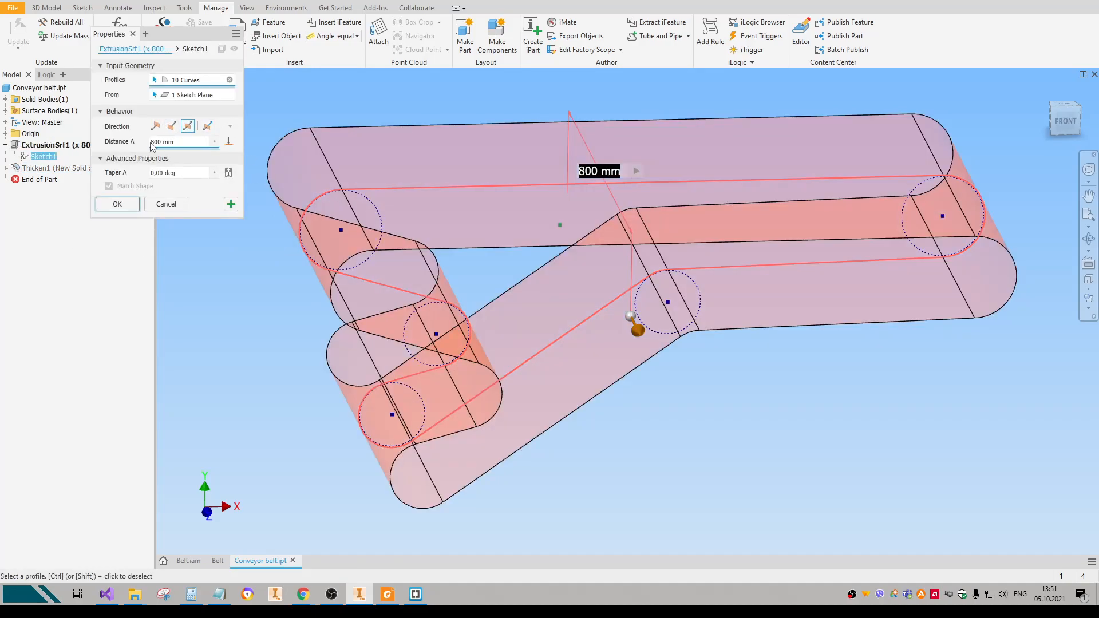
left_click(152, 143)
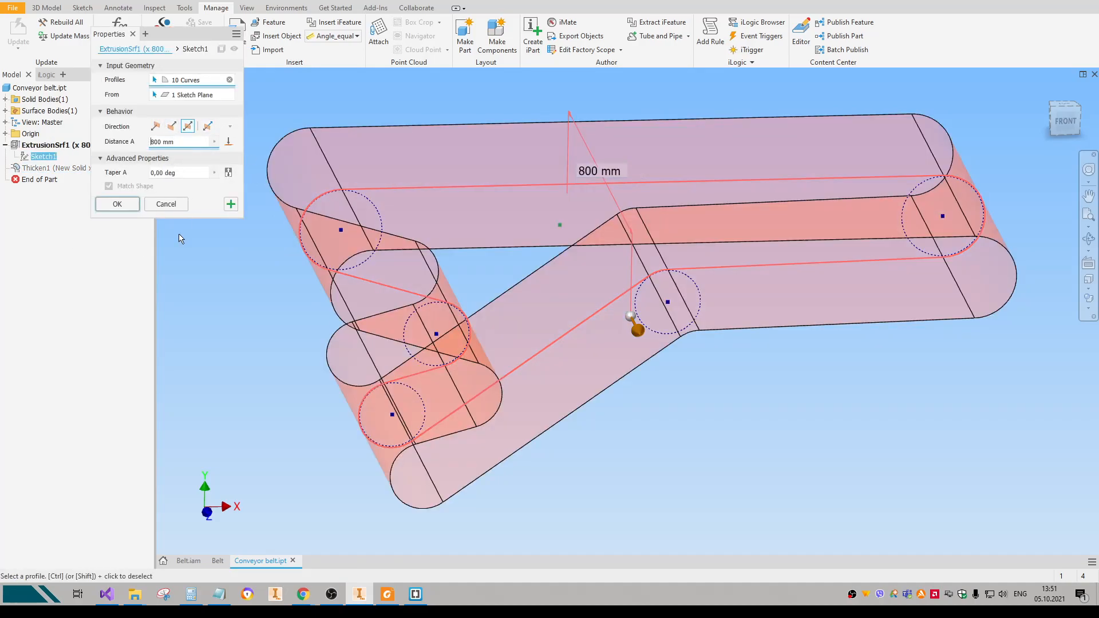
type("B_belt=")
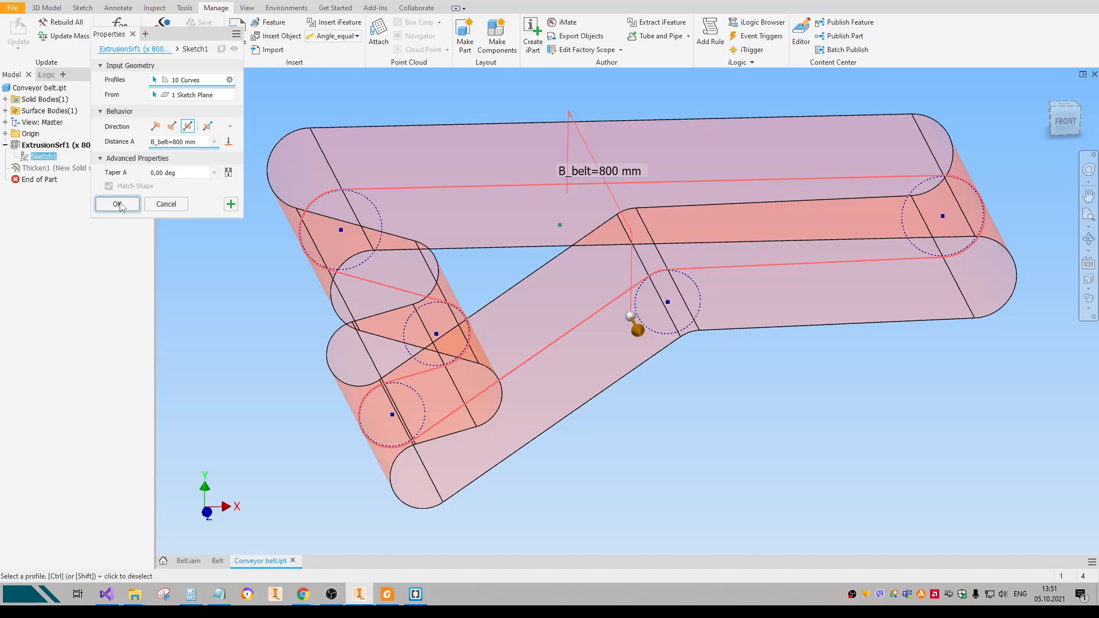
left_click(116, 205)
Turn the part's Description property into the expression "=width=<B_belt> , thickness=<T_belt> , length=" and apply it.
scroll(307, 210, "down", 1)
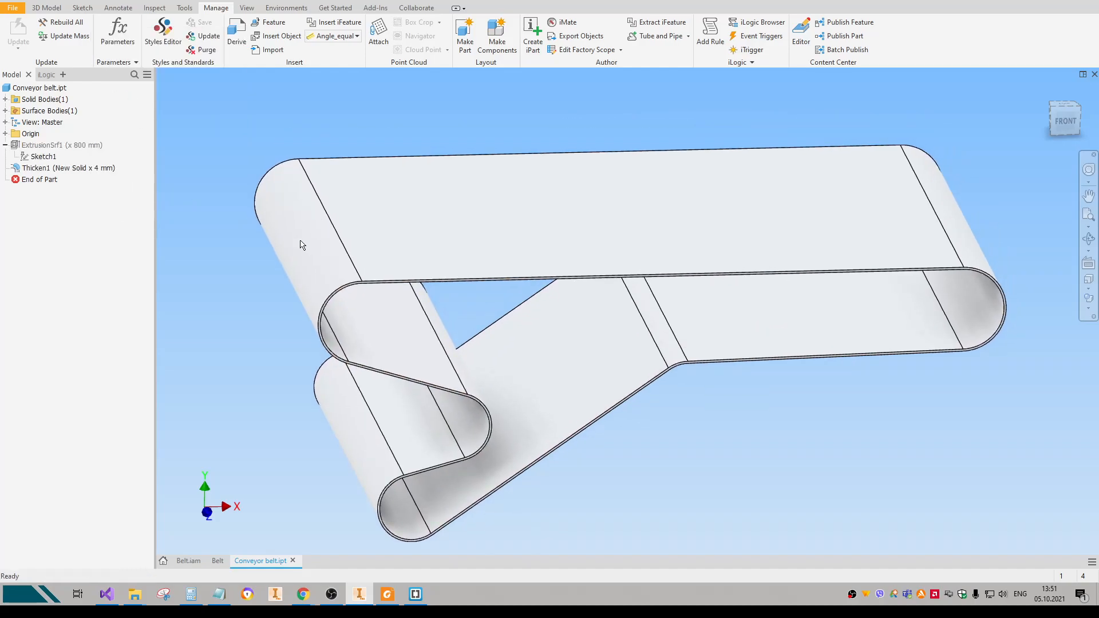
middle_click_drag(340, 139, 284, 137)
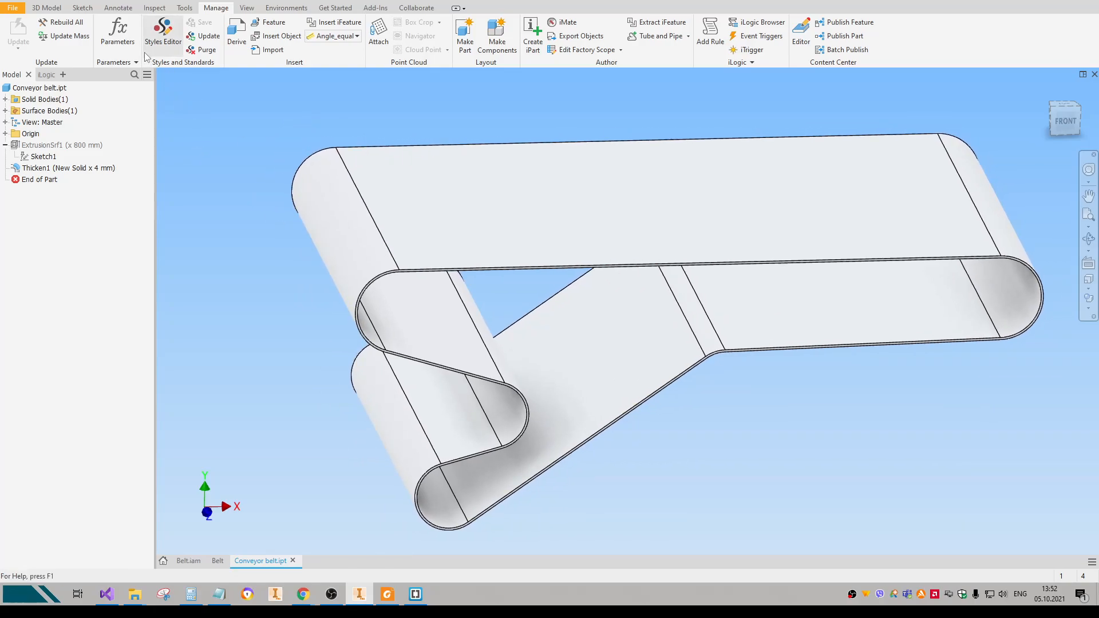
left_click(387, 137)
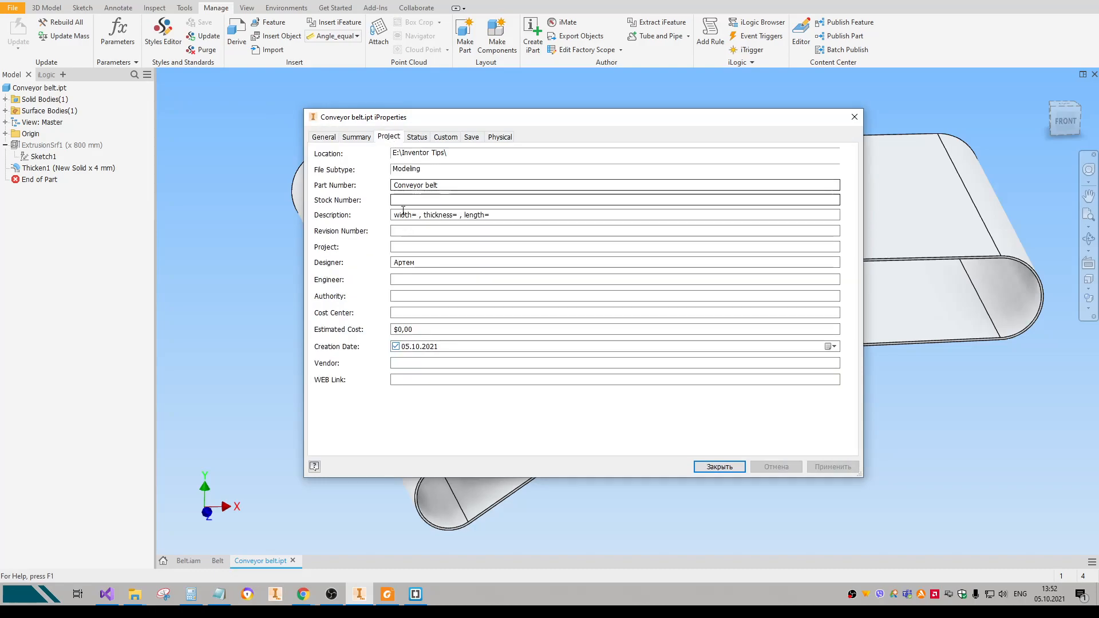
left_click(392, 213)
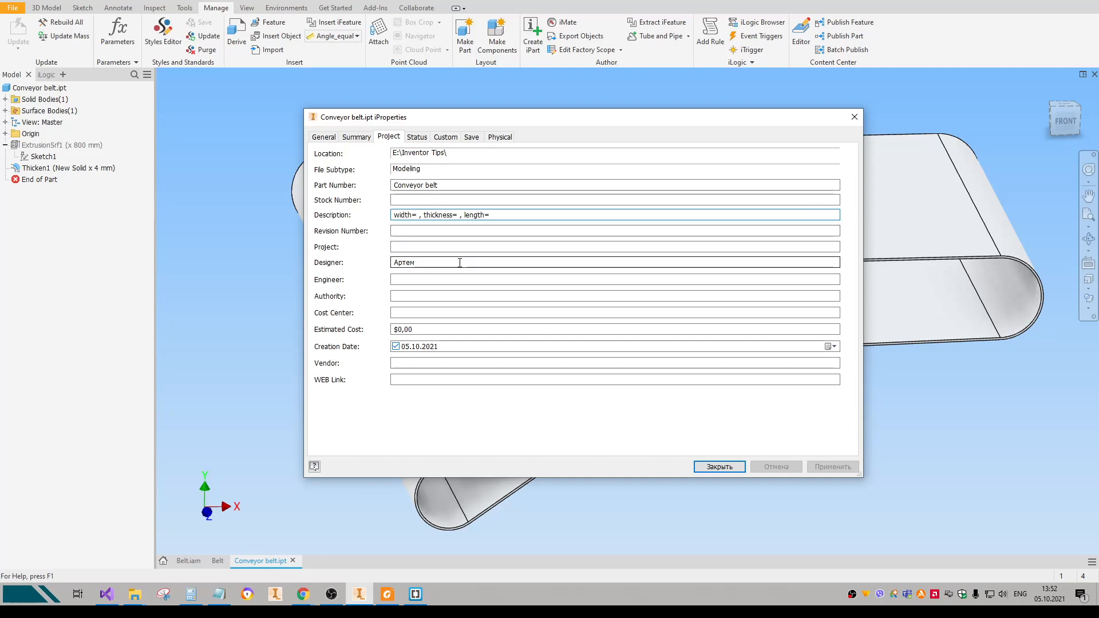
type("=")
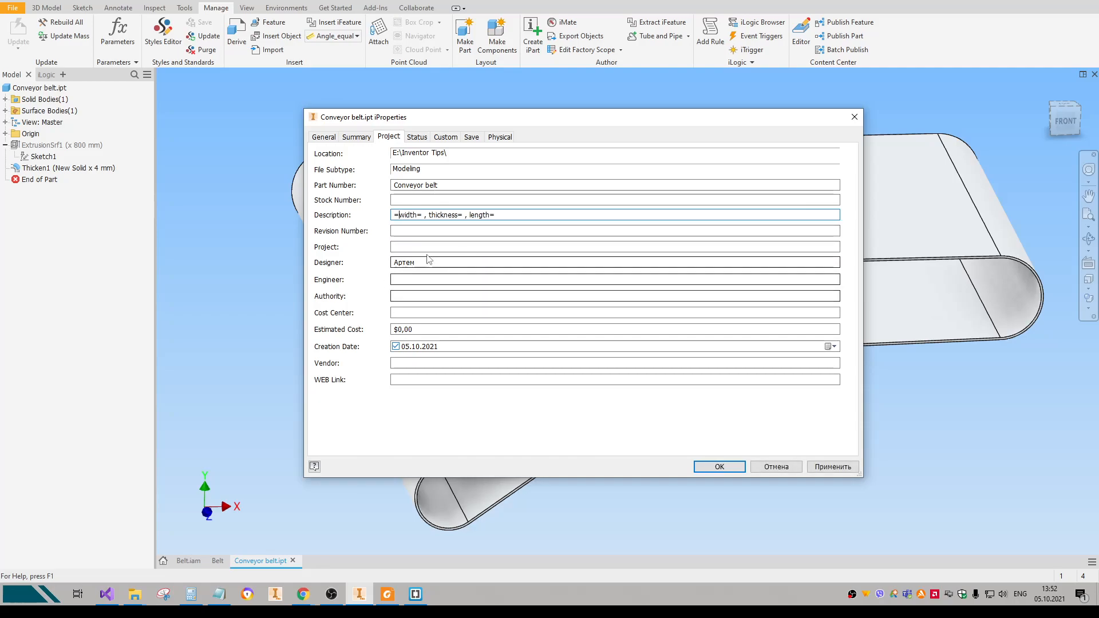
left_click(424, 216)
type("<")
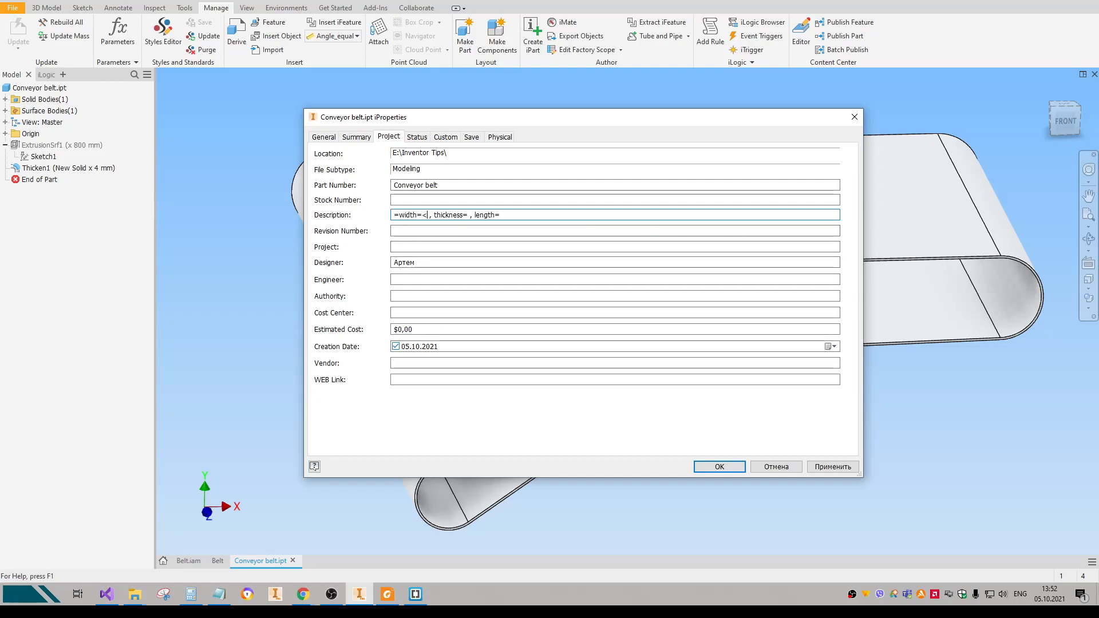
type("B_belt>")
type("<T_belt>")
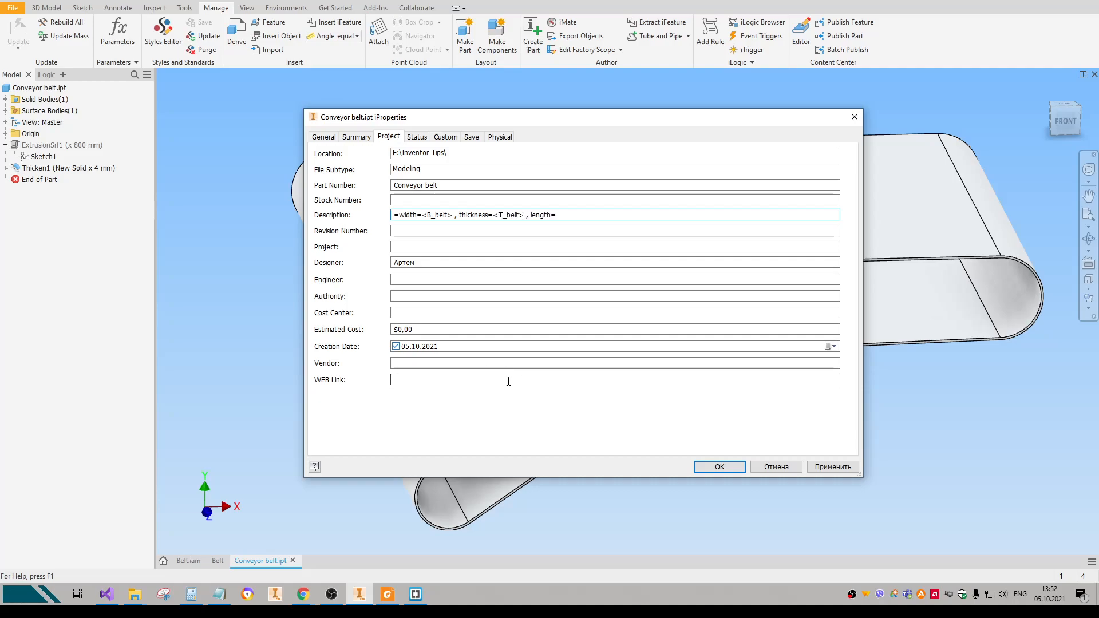
left_click(833, 467)
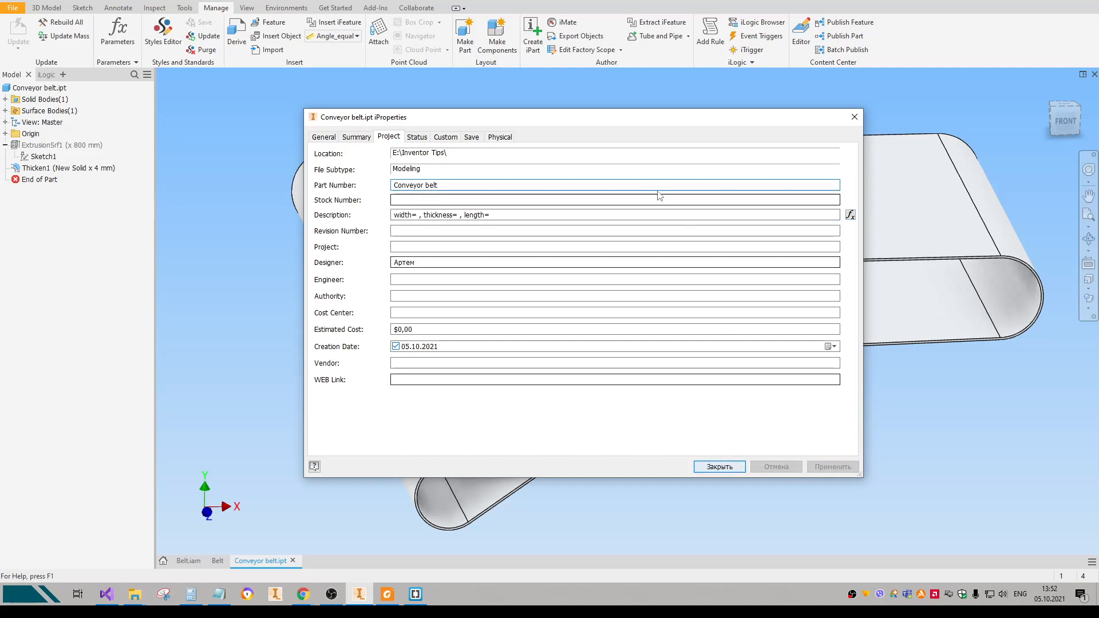
left_click(712, 469)
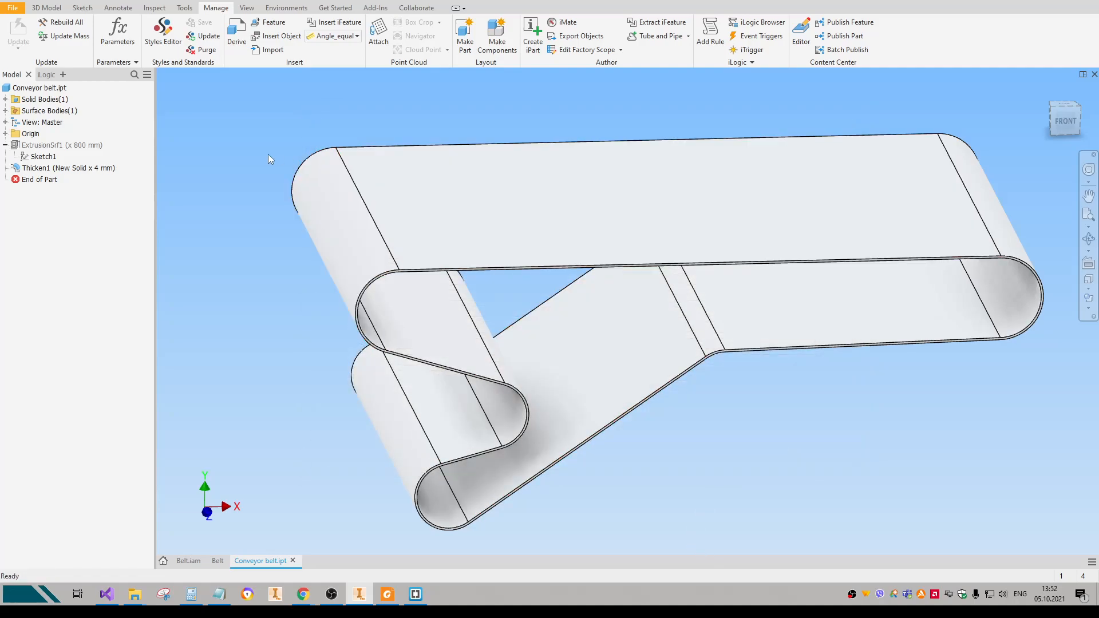
Mark the T_belt and B_belt parameters for export and widen the export column of the parameter table.
left_click(117, 33)
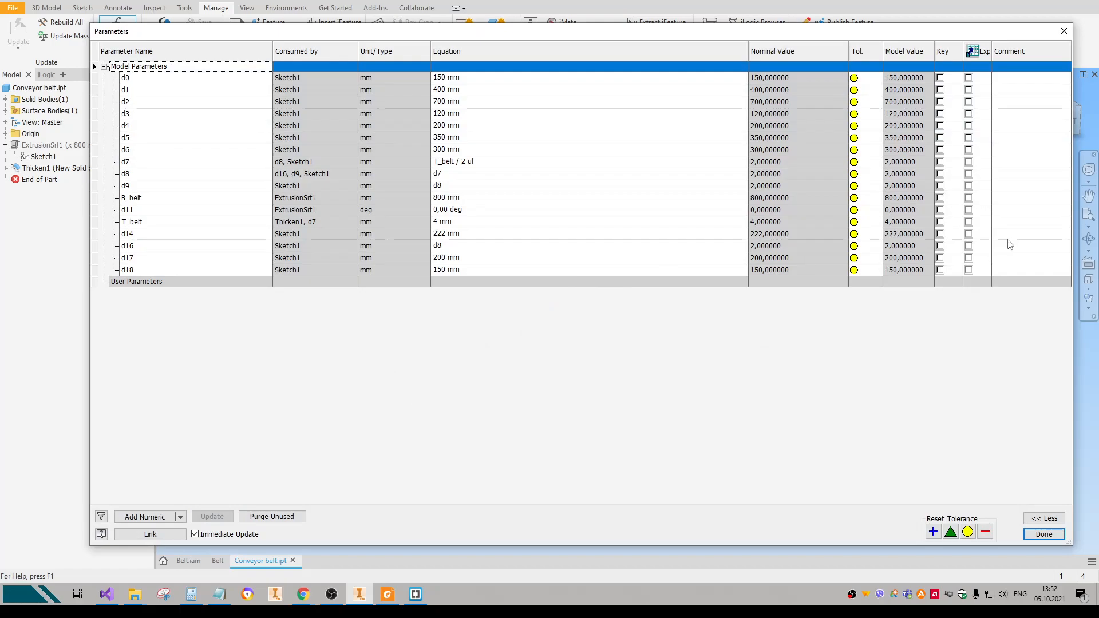
left_click(515, 222)
left_click(968, 222)
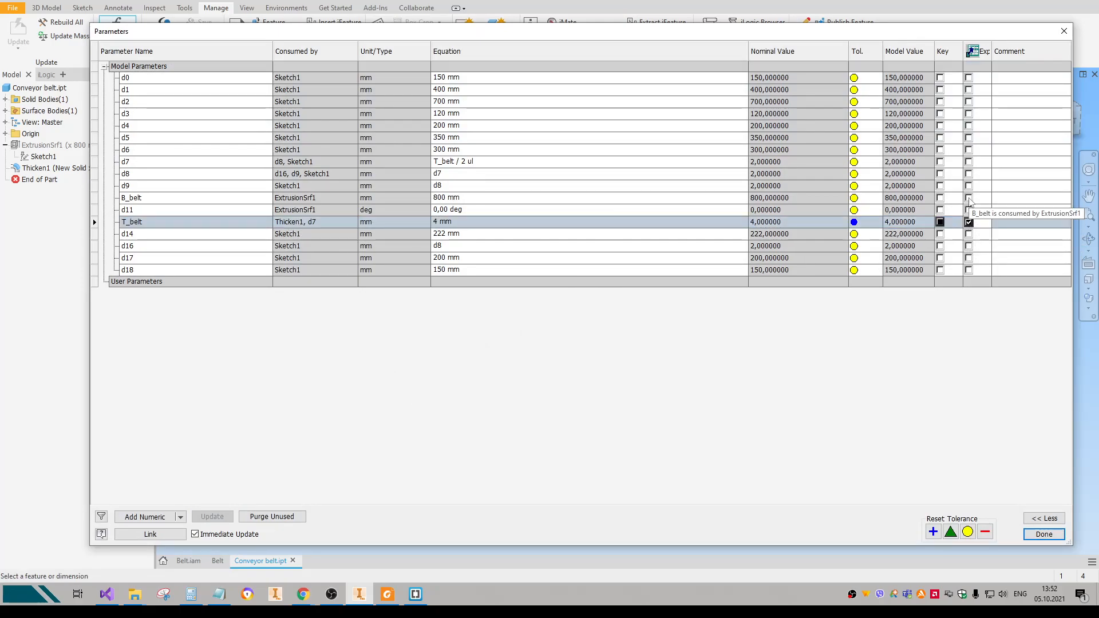
left_click(968, 198)
left_click_drag(149, 31, 136, 33)
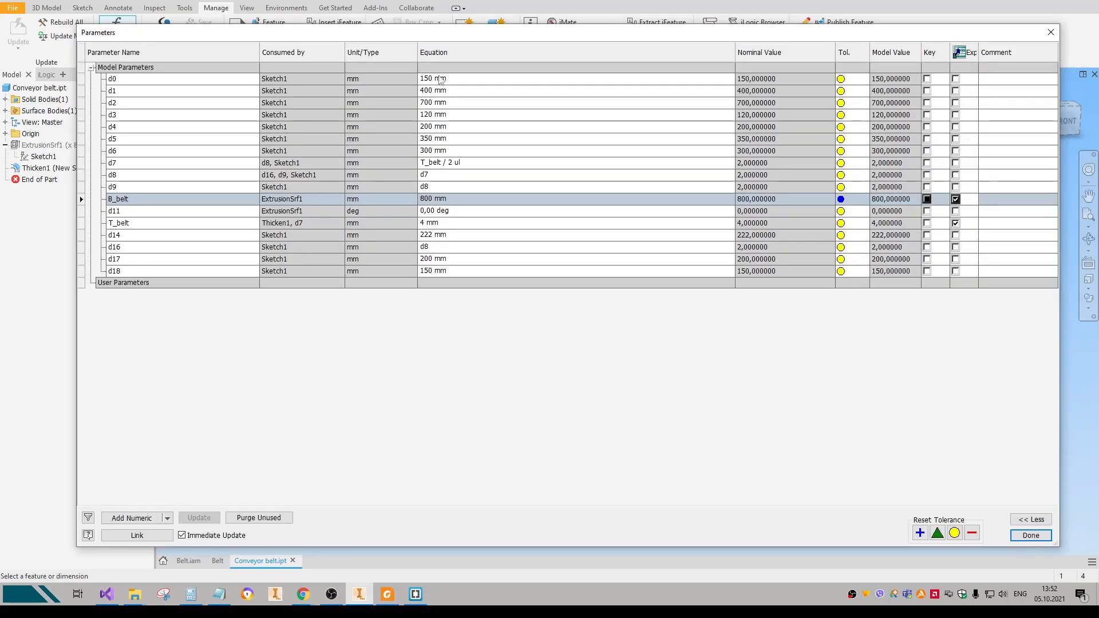
left_click_drag(978, 57, 997, 59)
left_click(1030, 535)
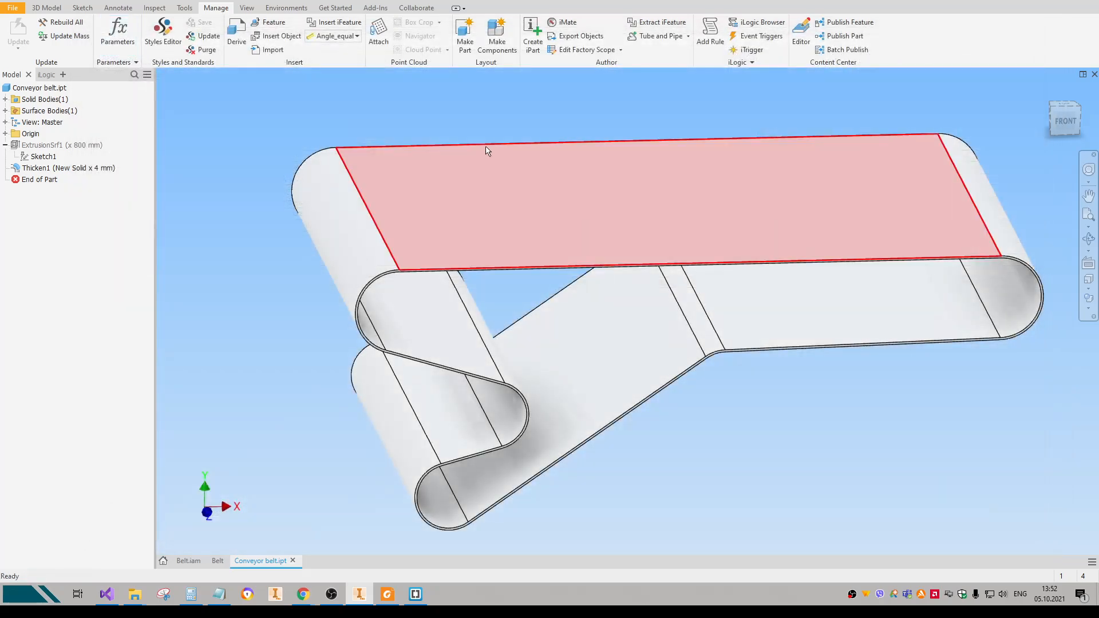
Check how the width and thickness values are formatted in the part's Description property.
key("i")
left_click(390, 136)
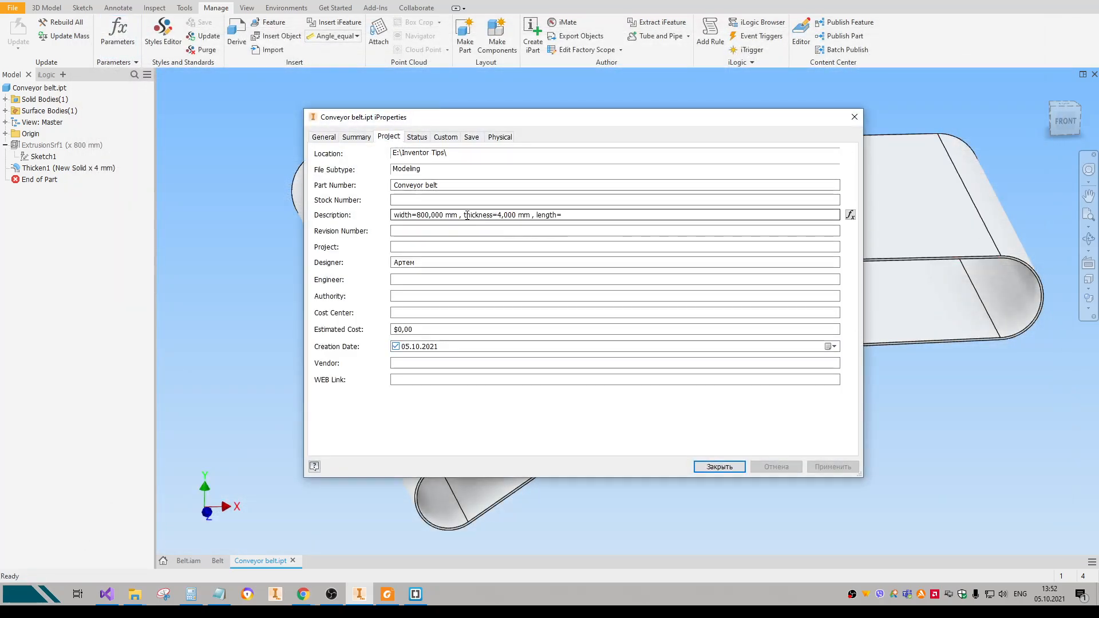
mouse_move(463, 216)
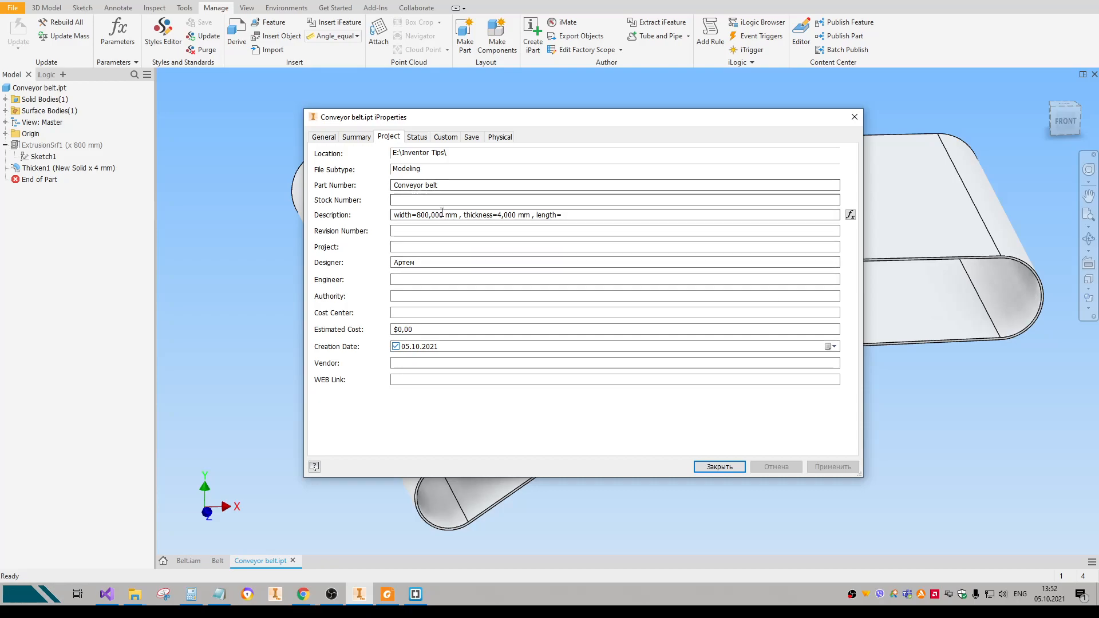
left_click_drag(424, 215, 453, 215)
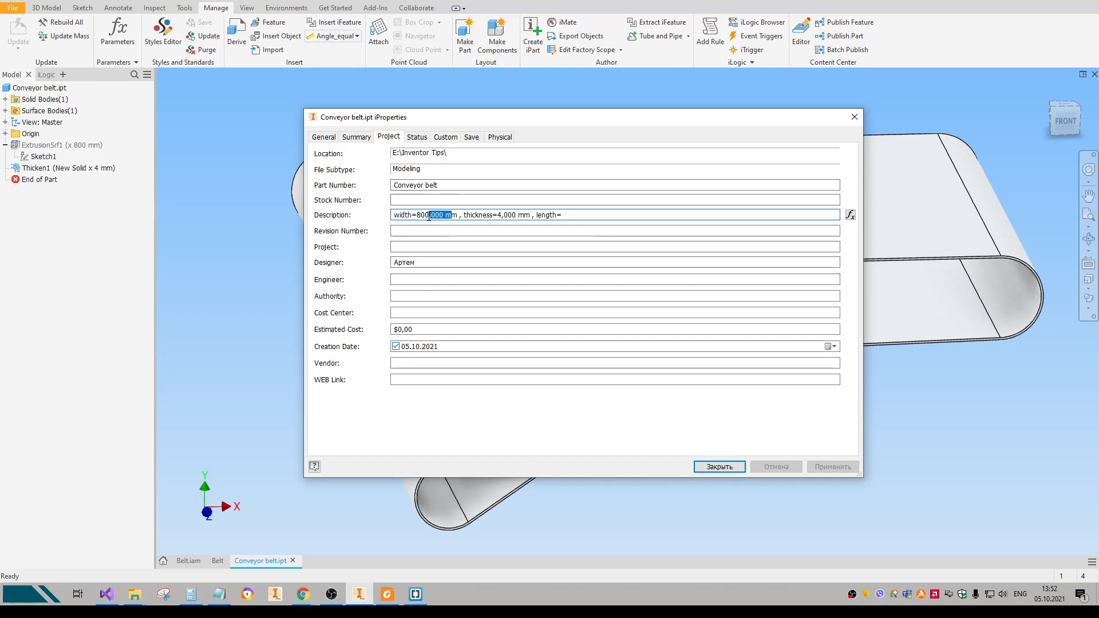
left_click(719, 467)
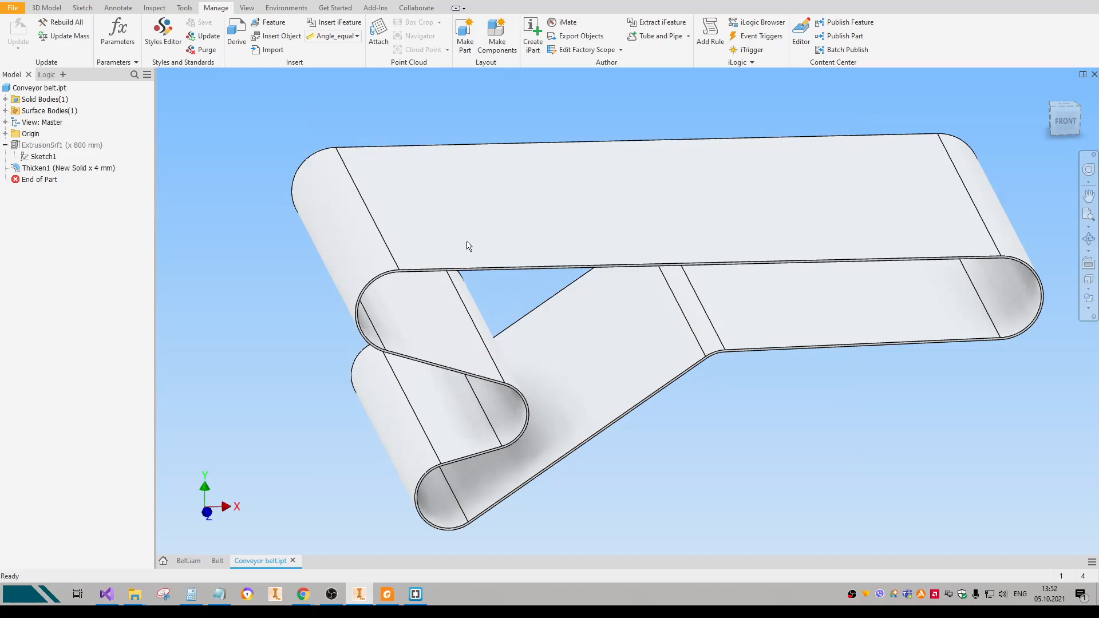
Turn off trailing zeros in the custom property format of the B_belt parameter.
left_click(317, 175)
left_click(109, 38)
right_click(148, 205)
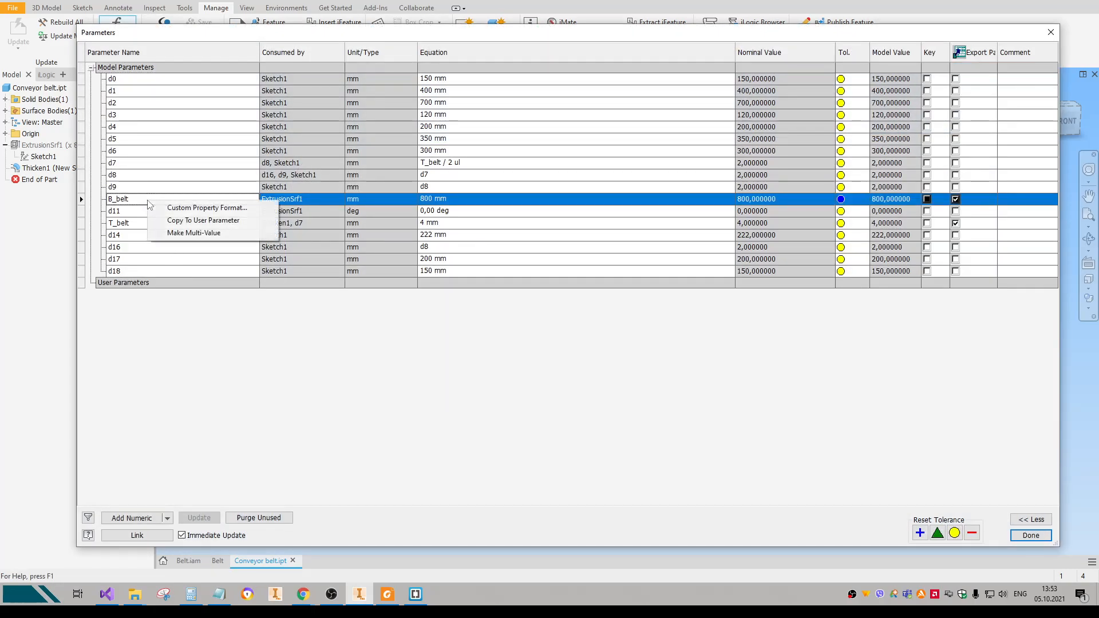
left_click(179, 208)
left_click(256, 197)
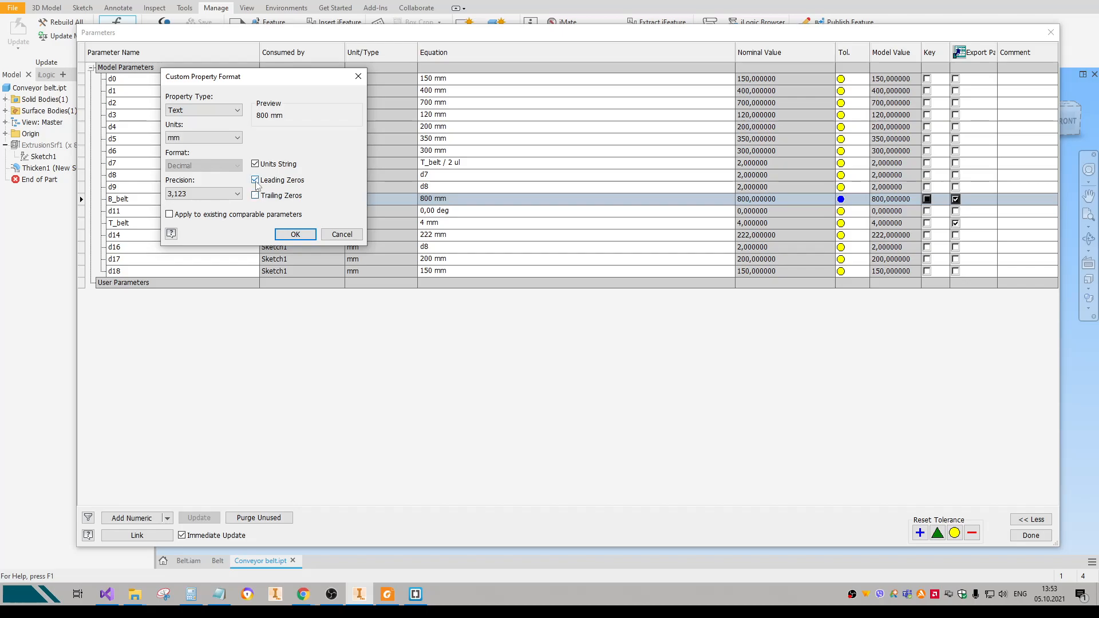
left_click(295, 234)
Turn off trailing zeros in the custom property format of the T_belt parameter and finish editing the parameters.
right_click(190, 222)
left_click(279, 227)
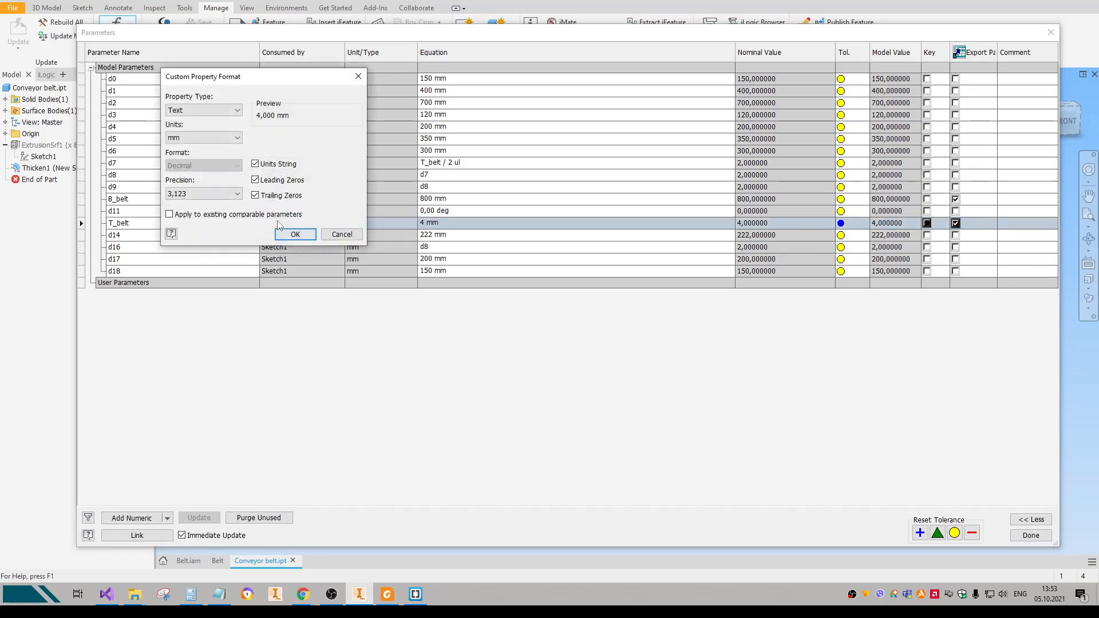
left_click(255, 195)
left_click(295, 234)
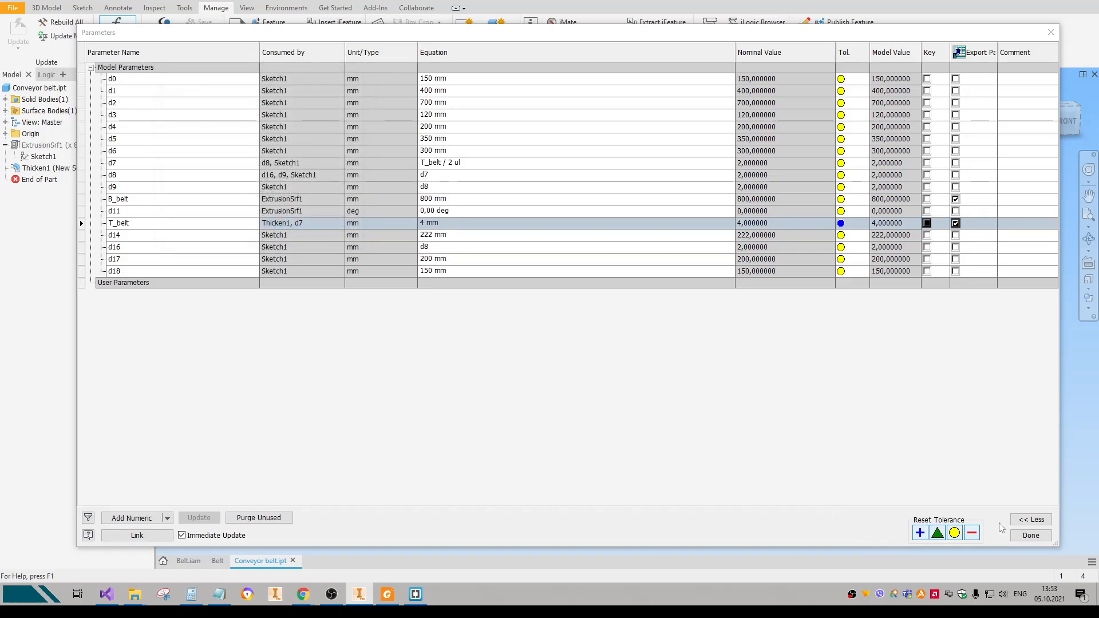
left_click(1030, 535)
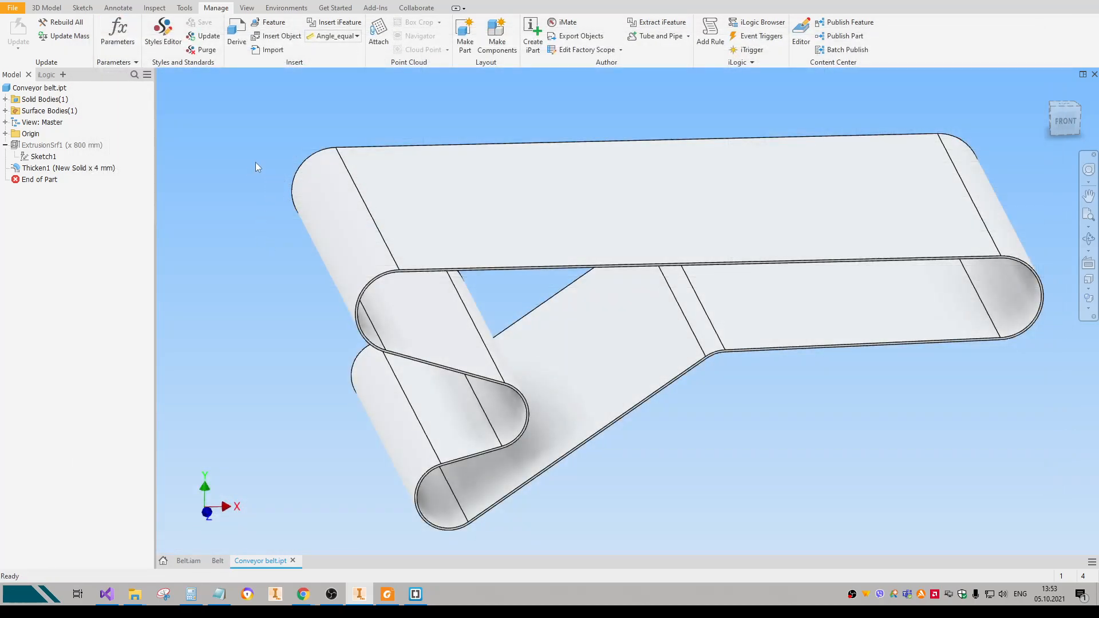
Inspect the part's Description property and display the expression behind it, starting from its equals sign.
right_click_drag(243, 173, 336, 93)
left_click(390, 136)
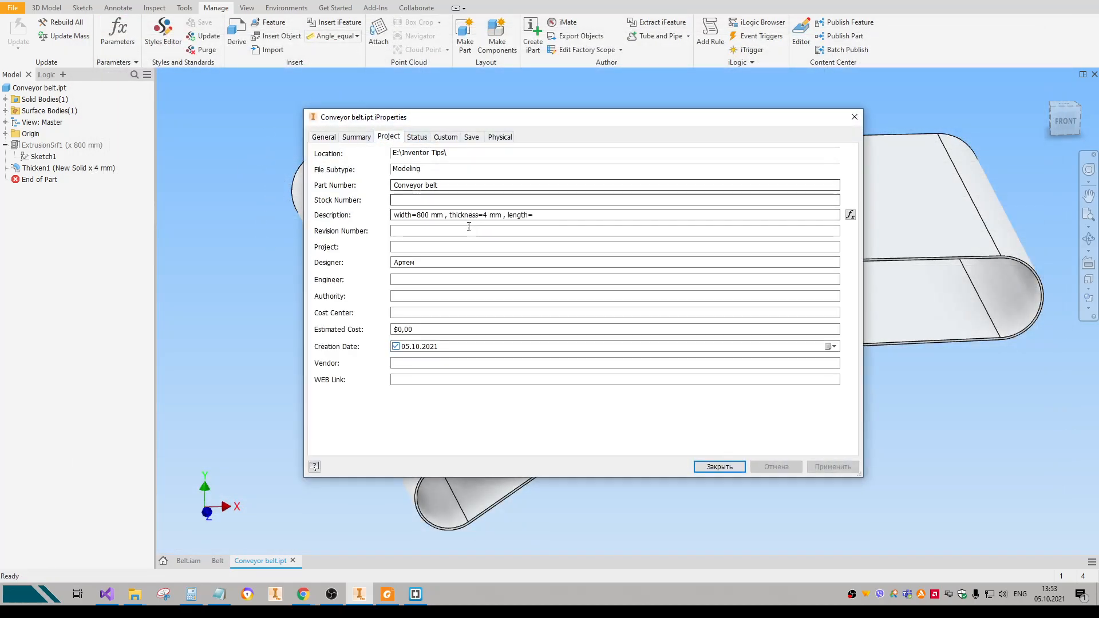
double_click(414, 215)
double_click(415, 215)
left_click(408, 216)
left_click(850, 214)
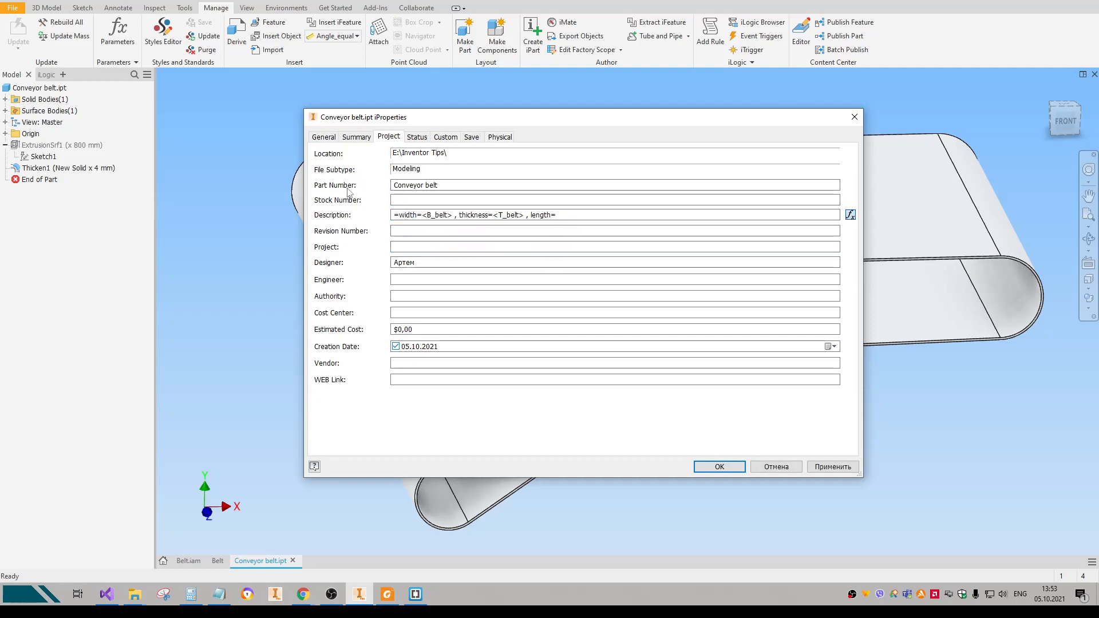
left_click(396, 214)
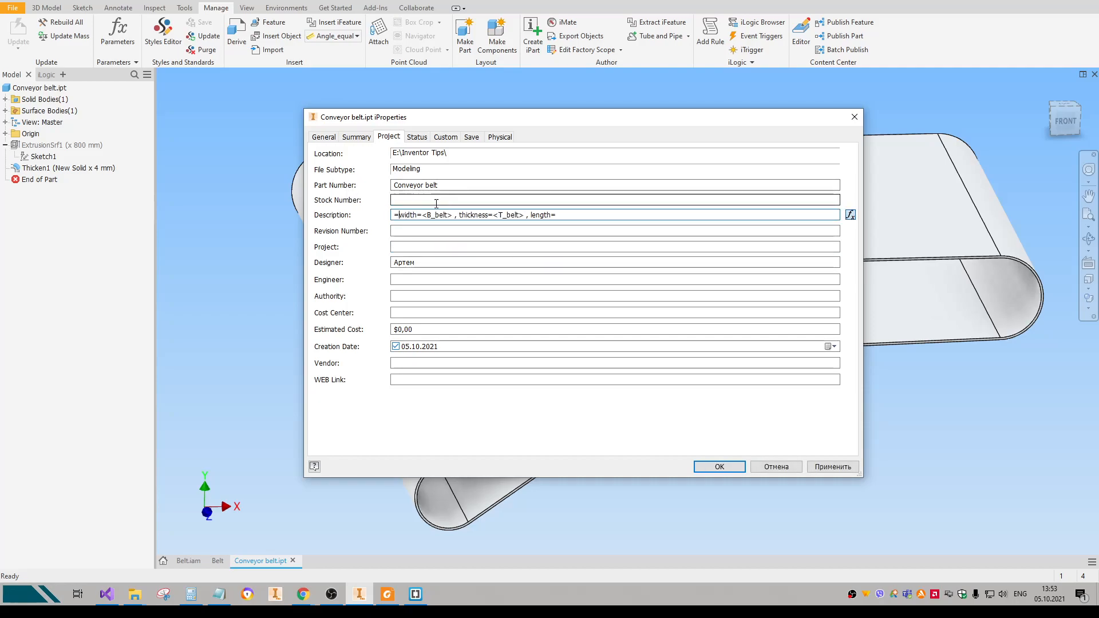
Insert <Part Number> right after the equals sign of the Description expression, apply it and close the part properties.
type("<>")
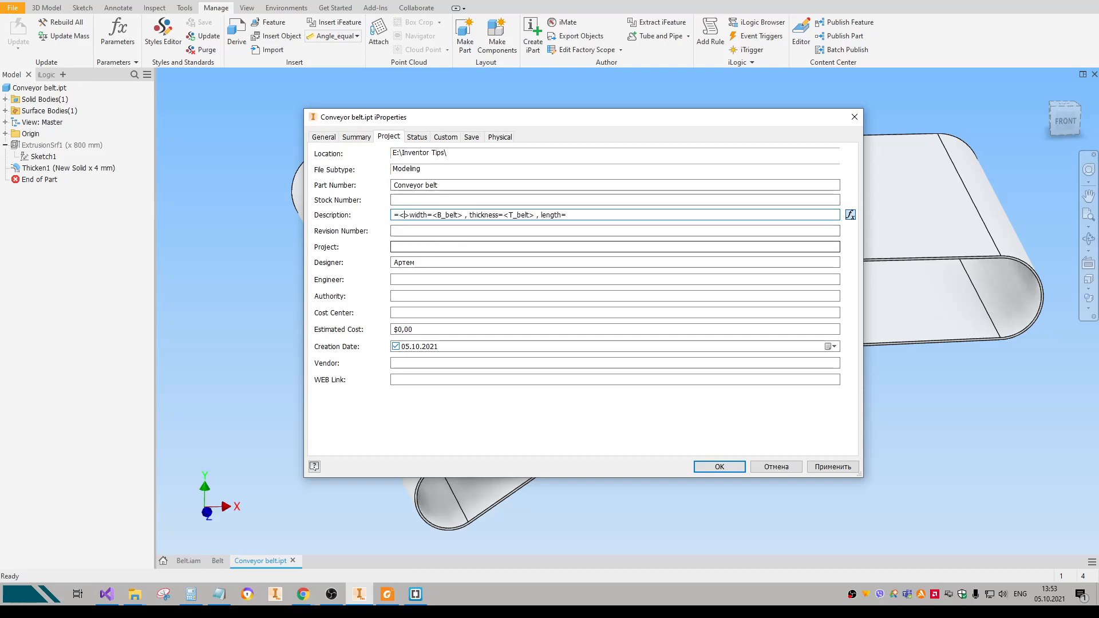
type("Part Number")
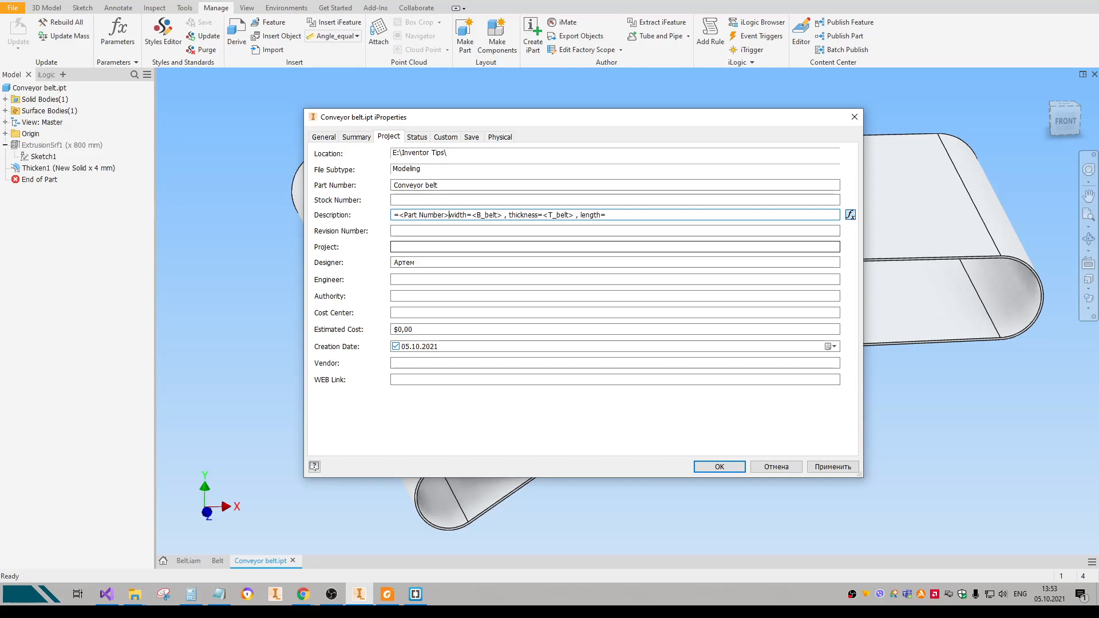
key("Return")
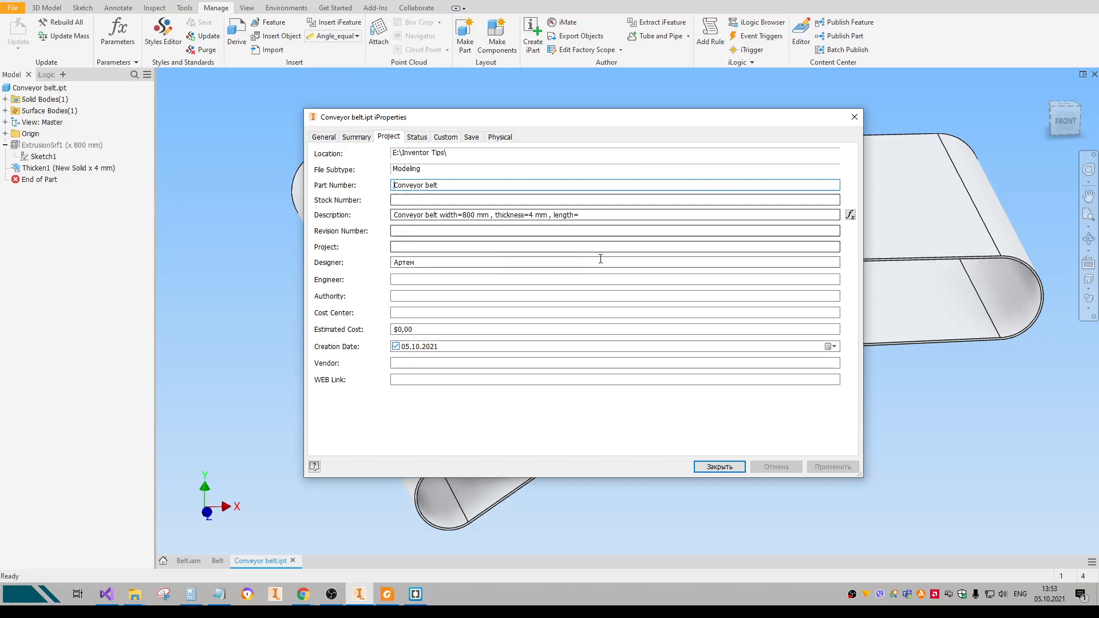
left_click(717, 466)
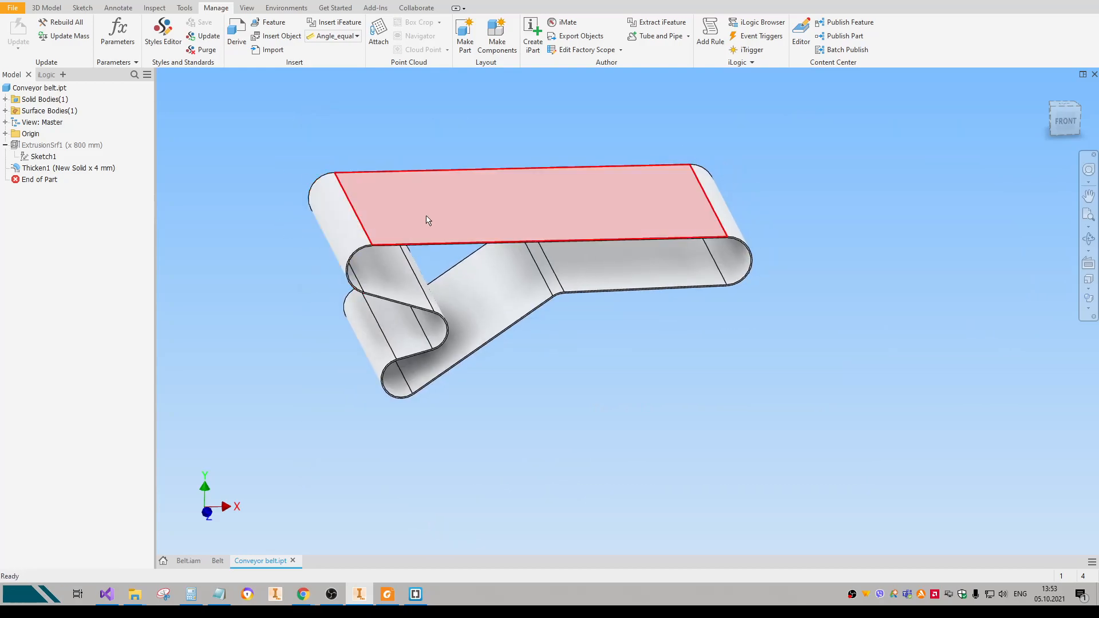
Measure the length of the belt profile's whole curve loop in its sketch, selecting it through Select Other, and finish the sketch.
double_click(452, 193)
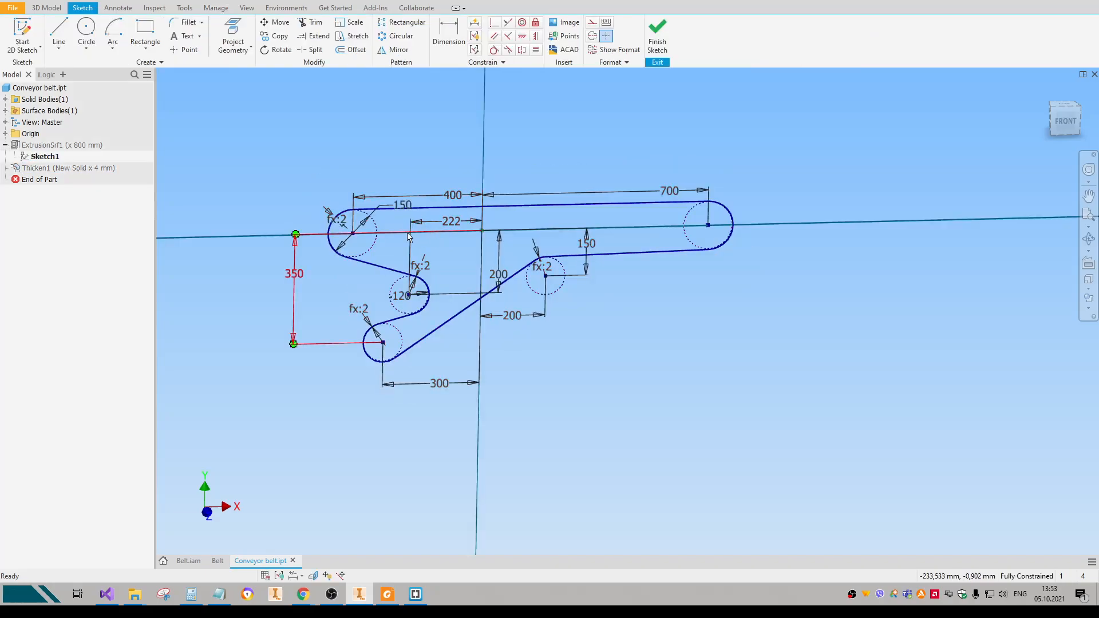
middle_click_drag(335, 180, 367, 212)
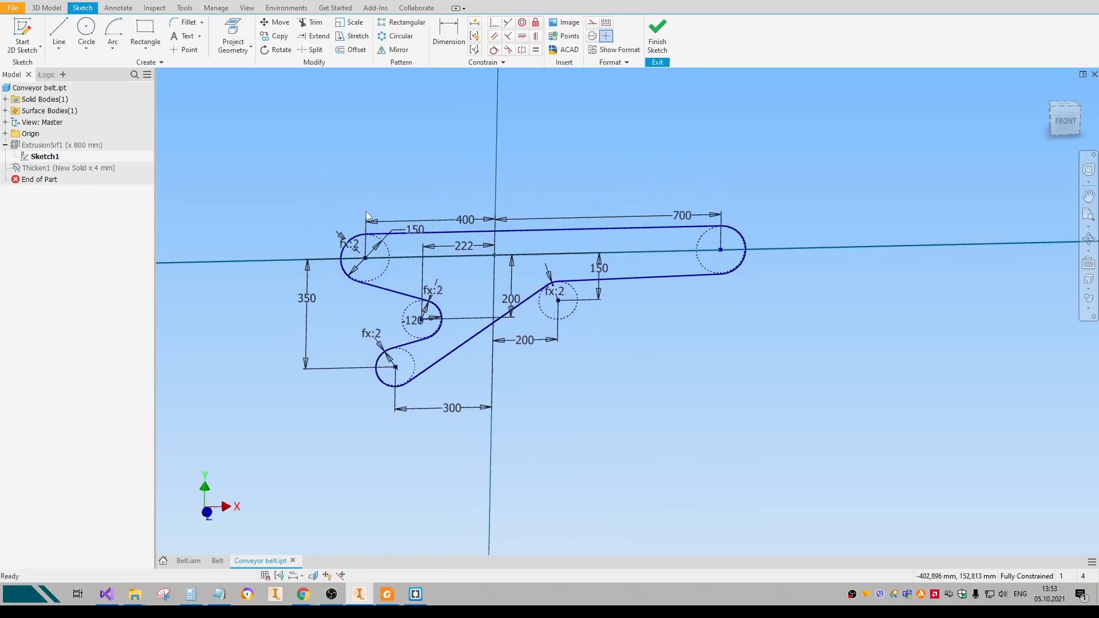
scroll(368, 191, "down", 2)
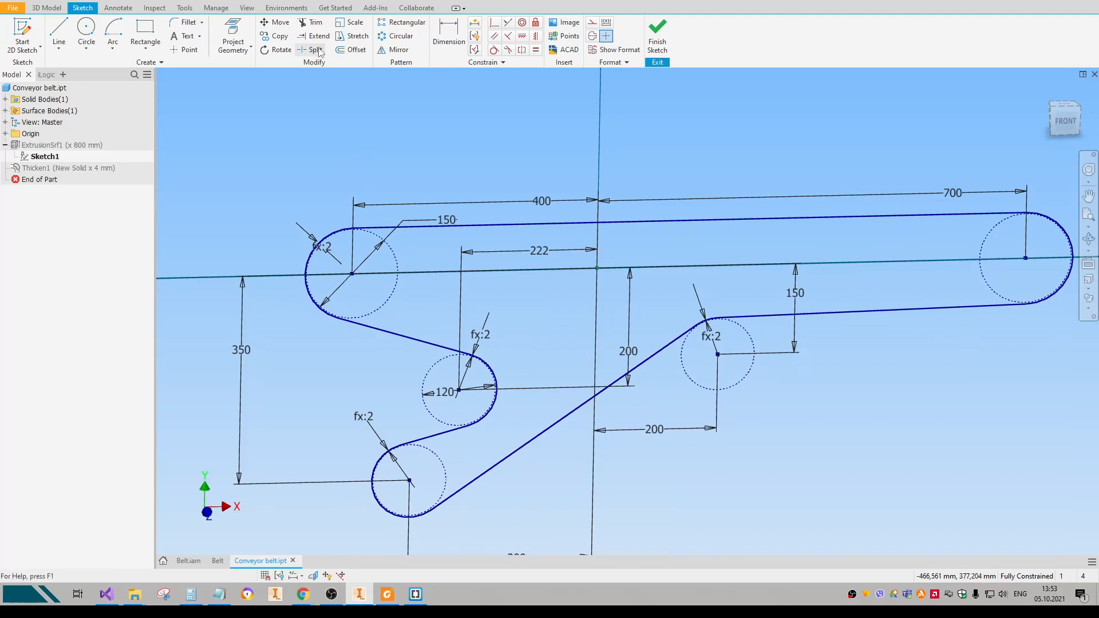
key("m")
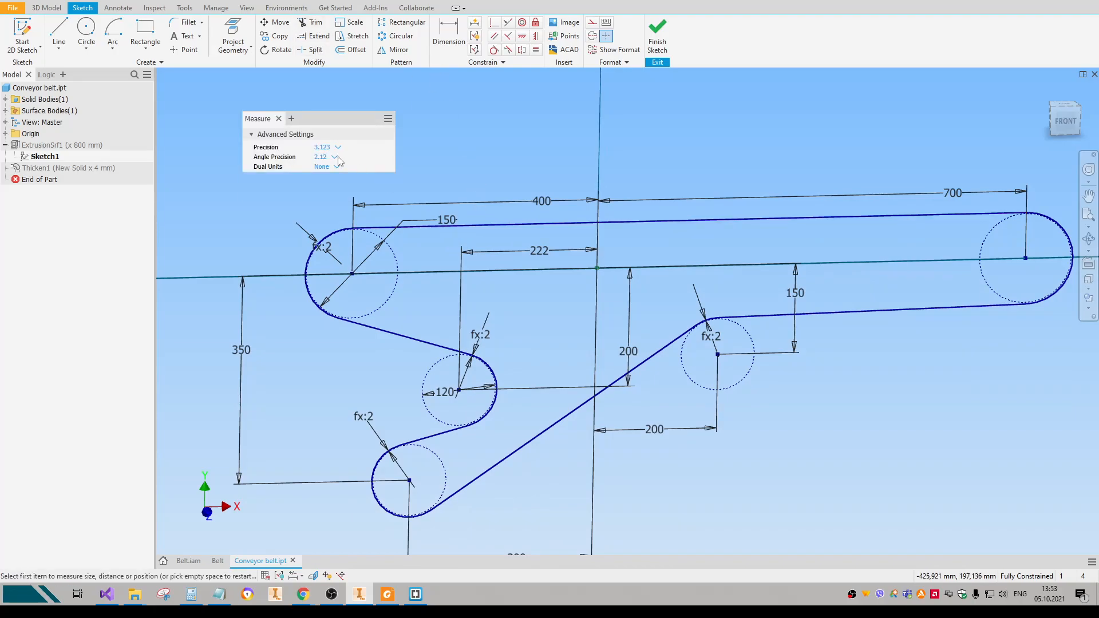
right_click(432, 231)
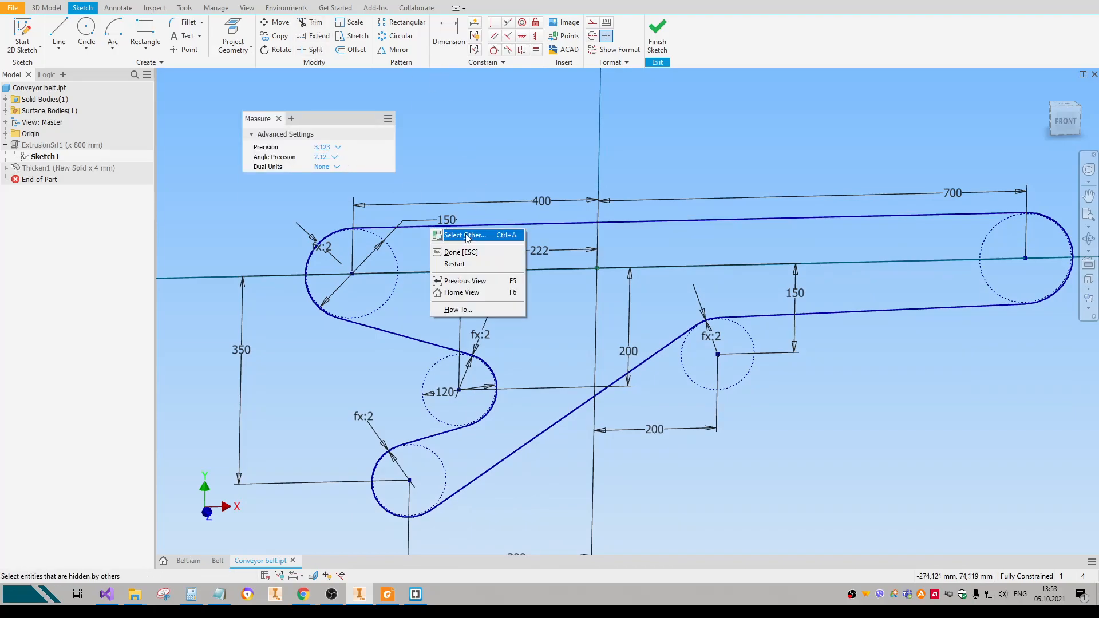
left_click(465, 235)
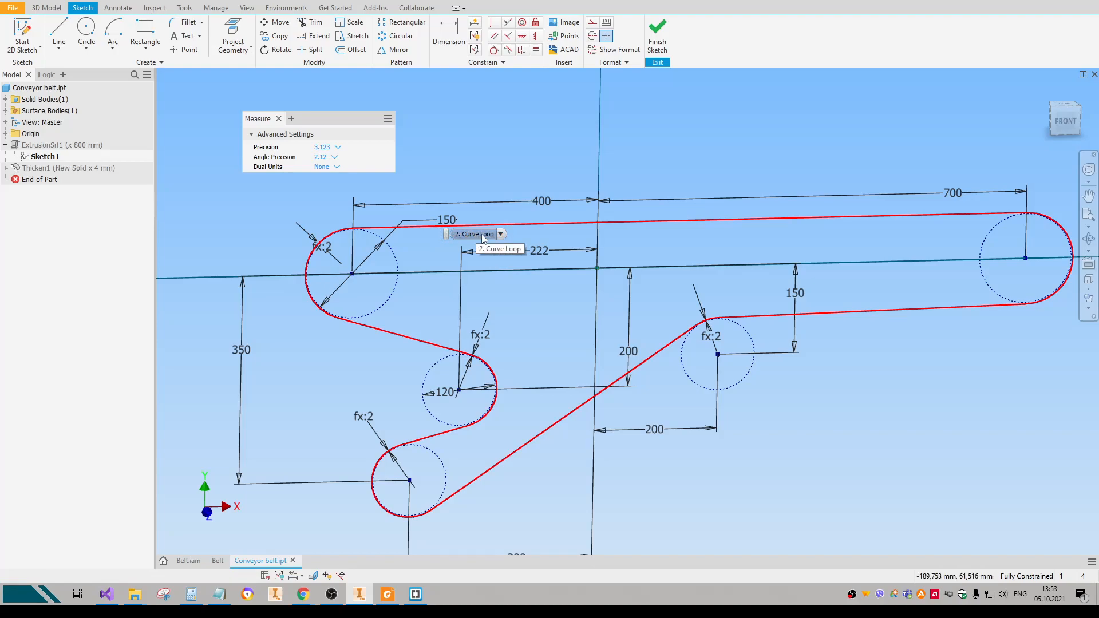
left_click(482, 234)
scroll(412, 217, "down", 5)
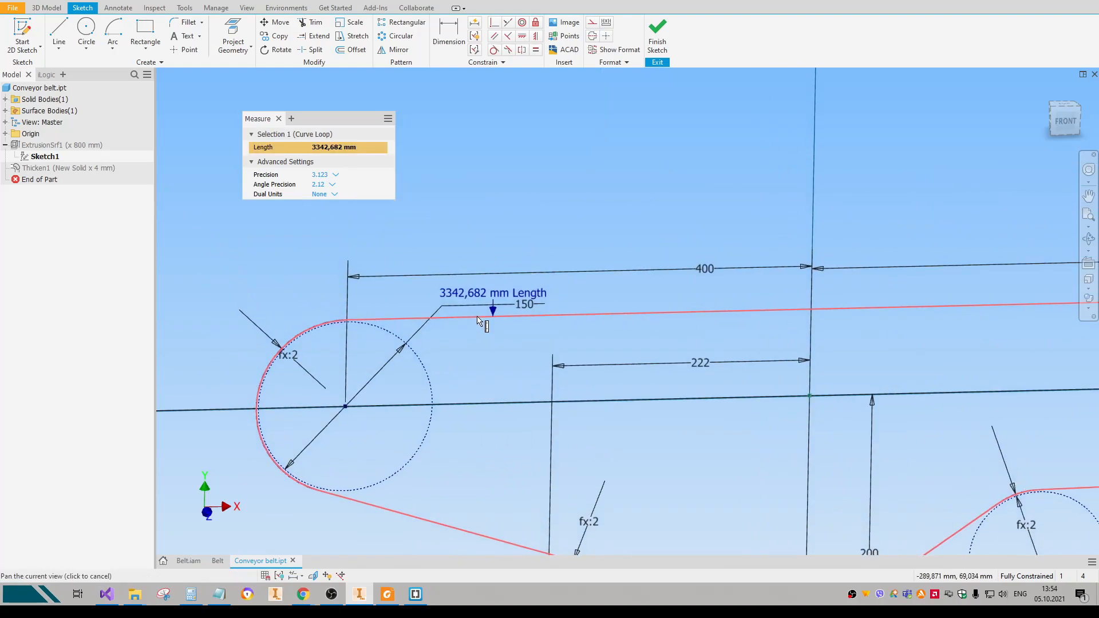
middle_click_drag(468, 280, 463, 221)
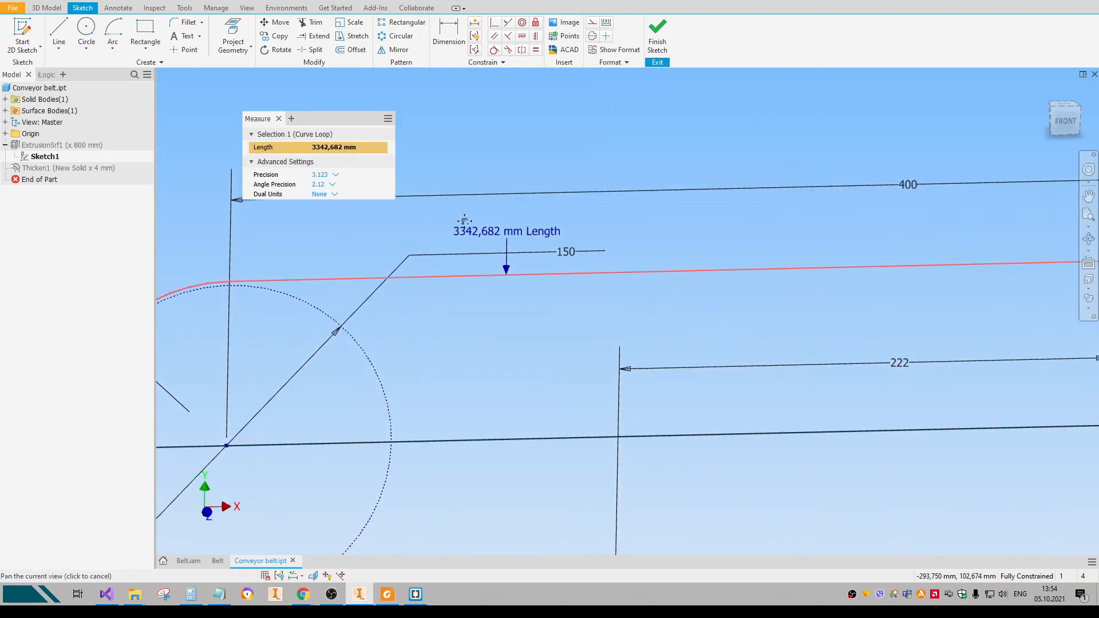
left_click(279, 118)
scroll(374, 146, "up", 5)
scroll(372, 146, "up", 3)
left_click(657, 35)
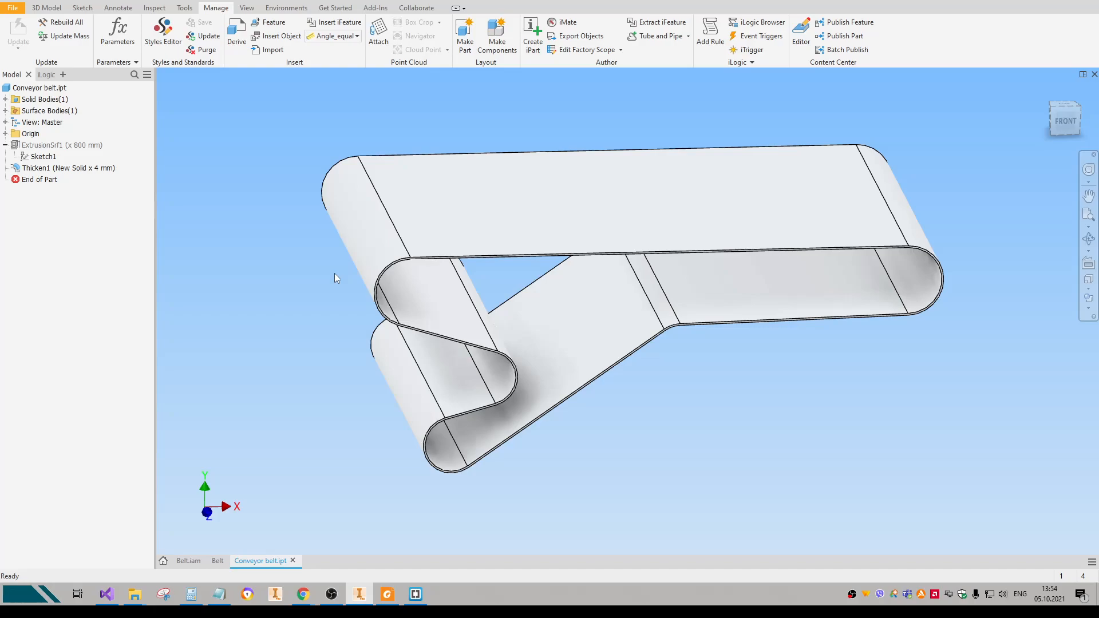
Add a numeric user parameter named Volume to the part.
middle_click_drag(197, 201, 204, 236)
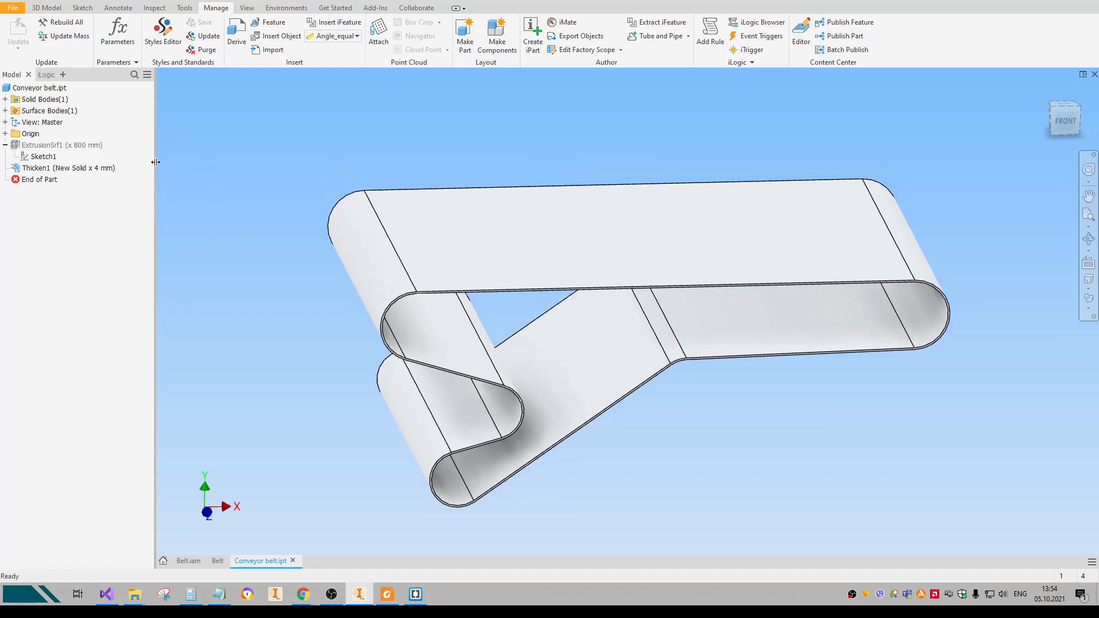
left_click(117, 31)
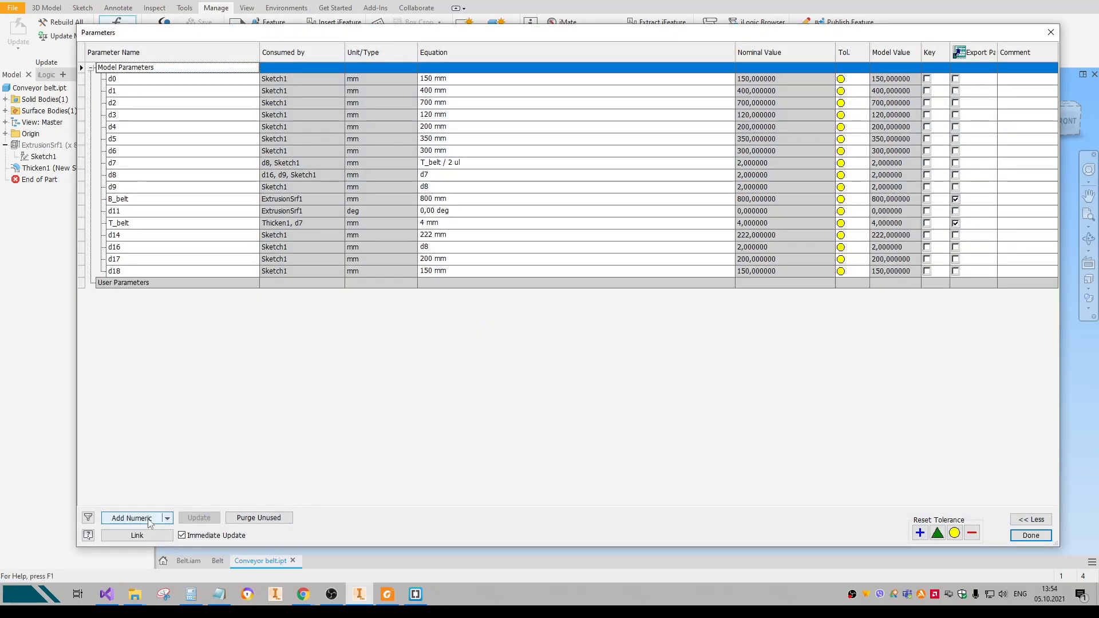
left_click(131, 517)
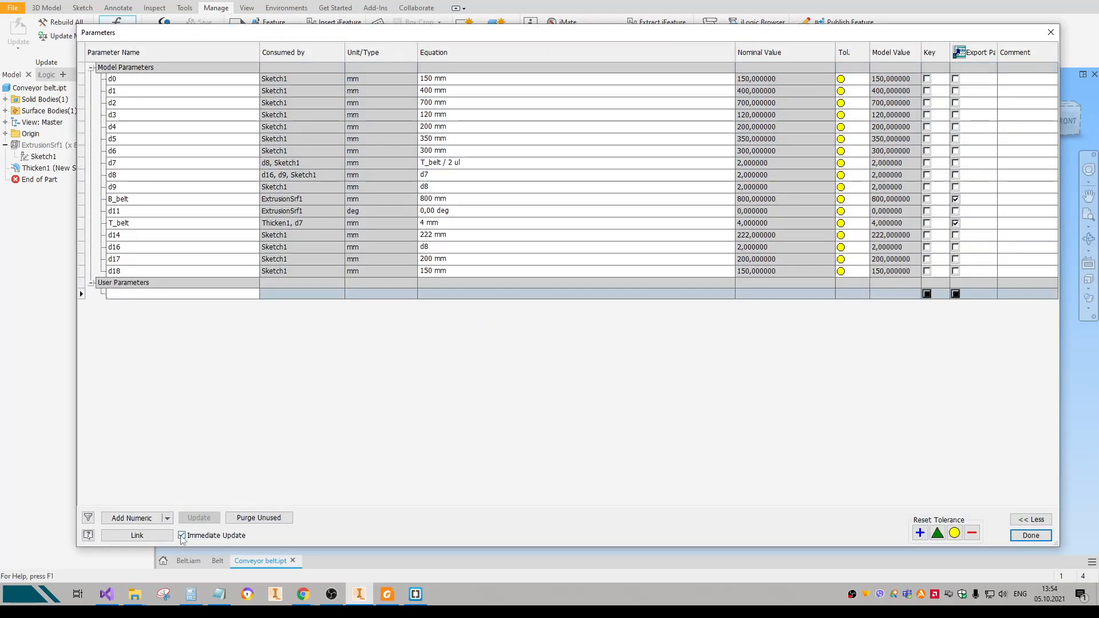
type("Volume")
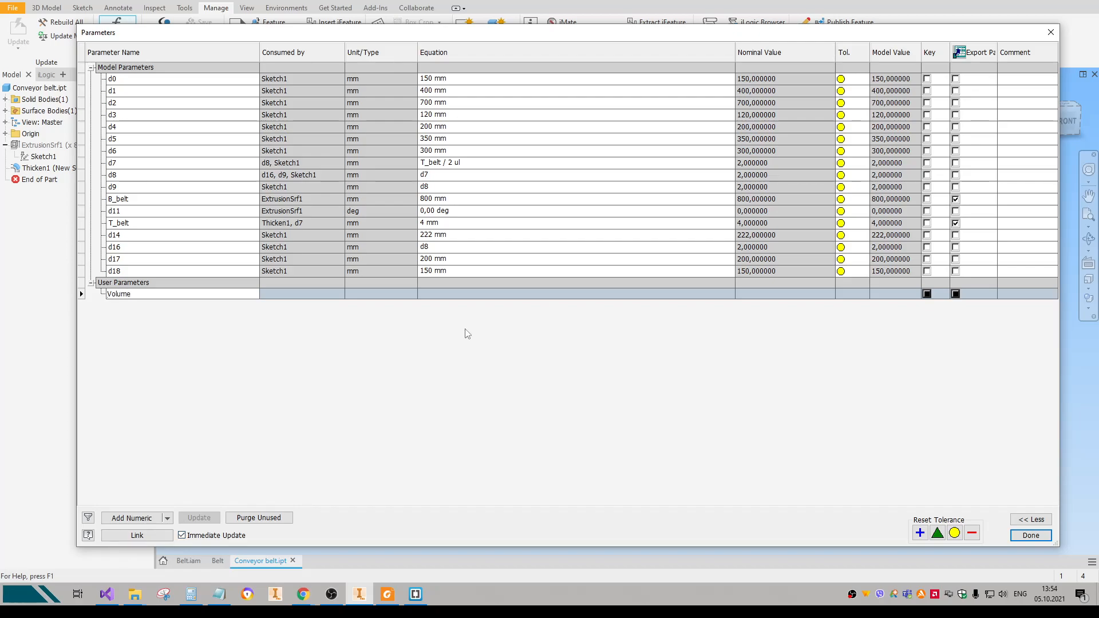
key("Return")
Set the Volume parameter's unit to litre and its equation to 1,0 l, and finish editing the parameters.
left_click(387, 293)
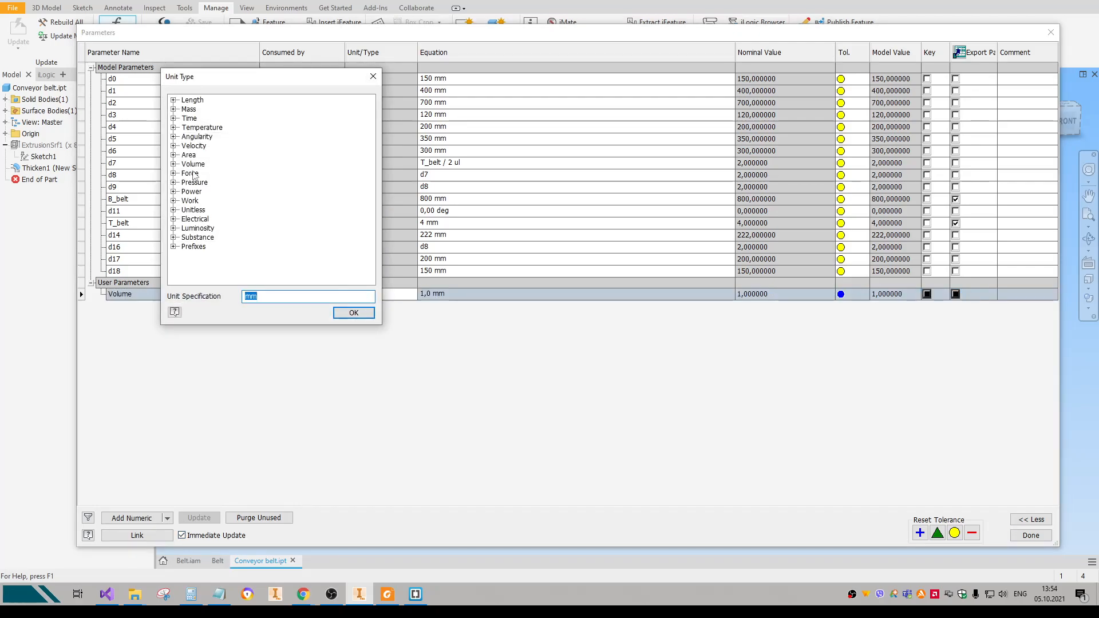
left_click(173, 164)
left_click(198, 174)
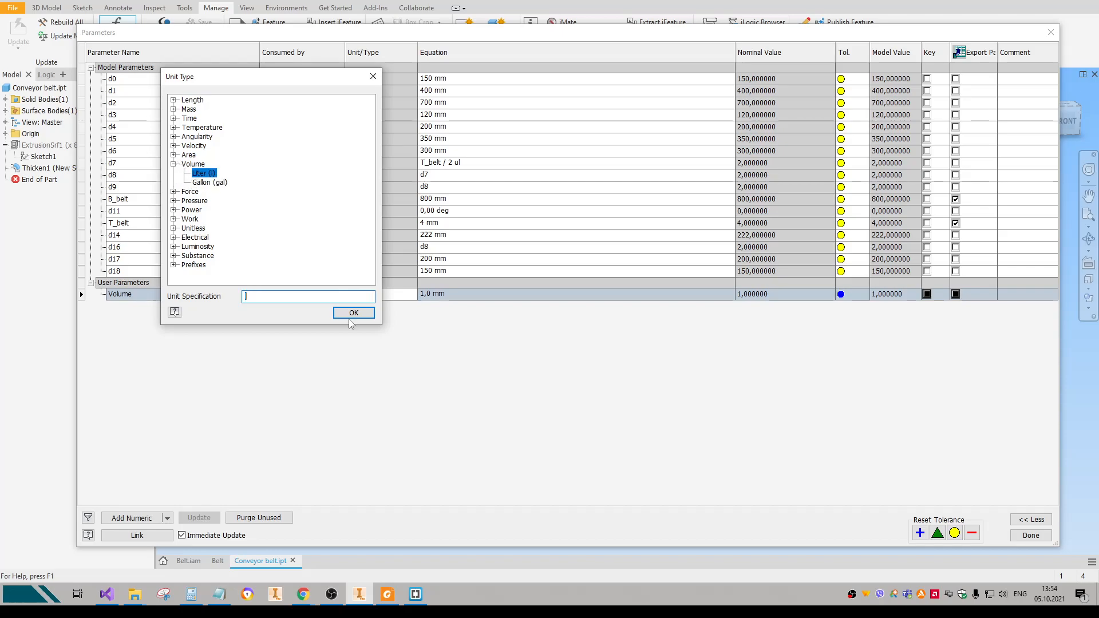
left_click(354, 313)
left_click(453, 293)
left_click(447, 293)
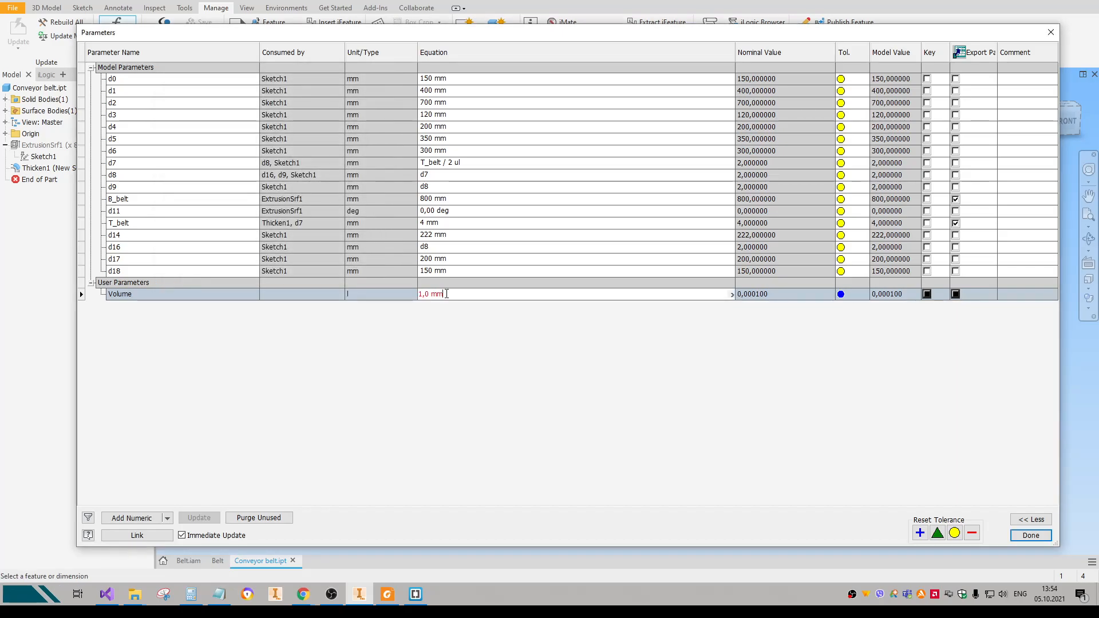
type("l")
key("Return")
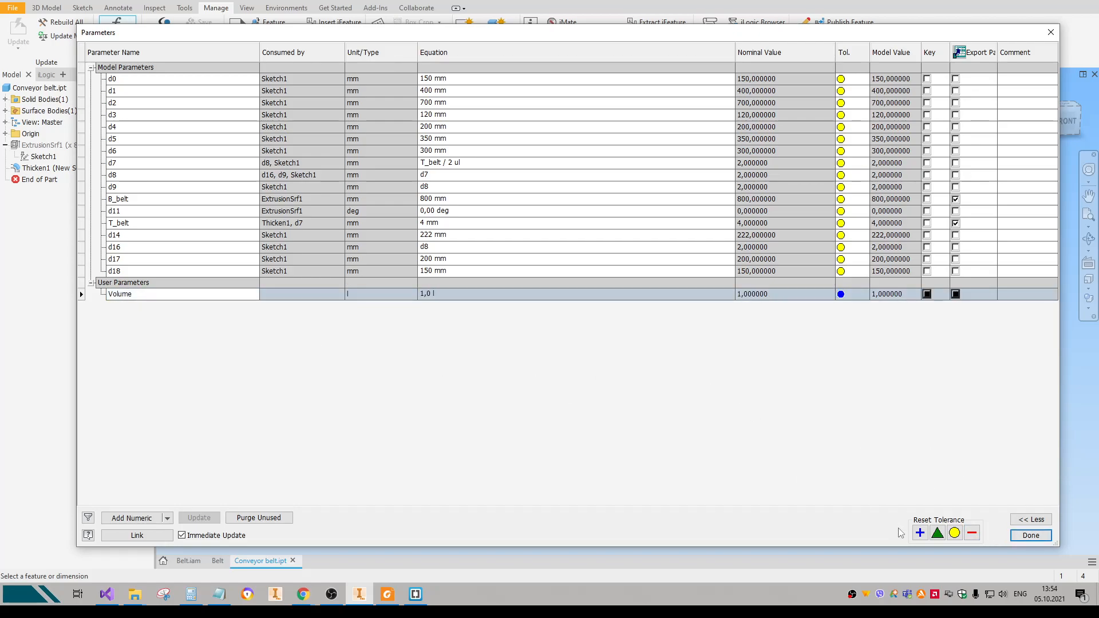
left_click(1031, 535)
Add an iLogic rule named Volume_Update to the conveyor belt part.
left_click(46, 74)
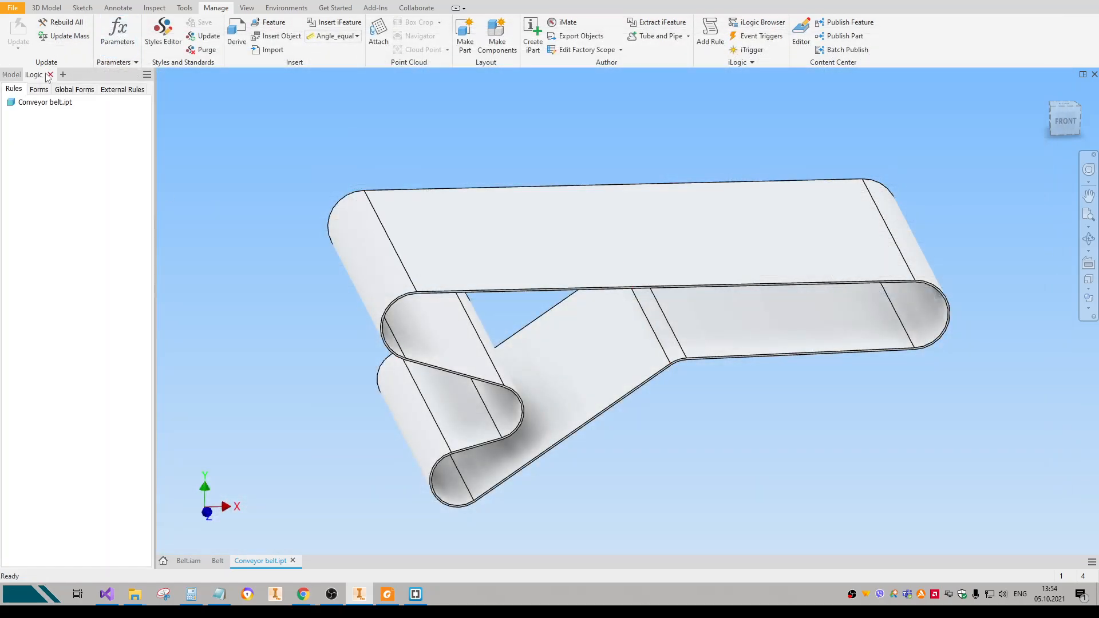
right_click(39, 131)
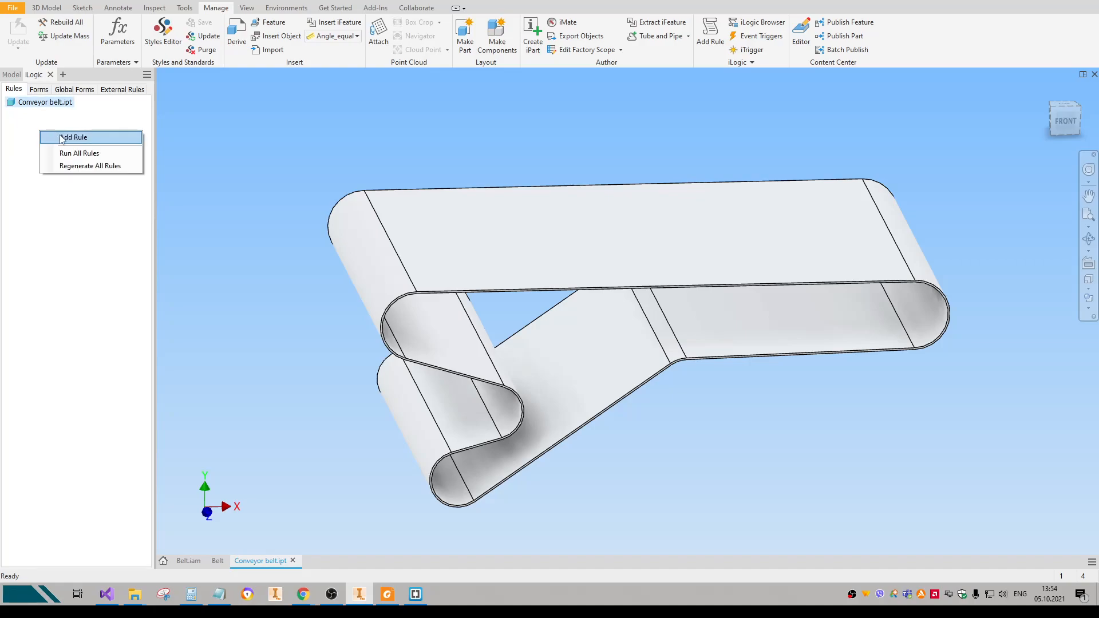
left_click(63, 138)
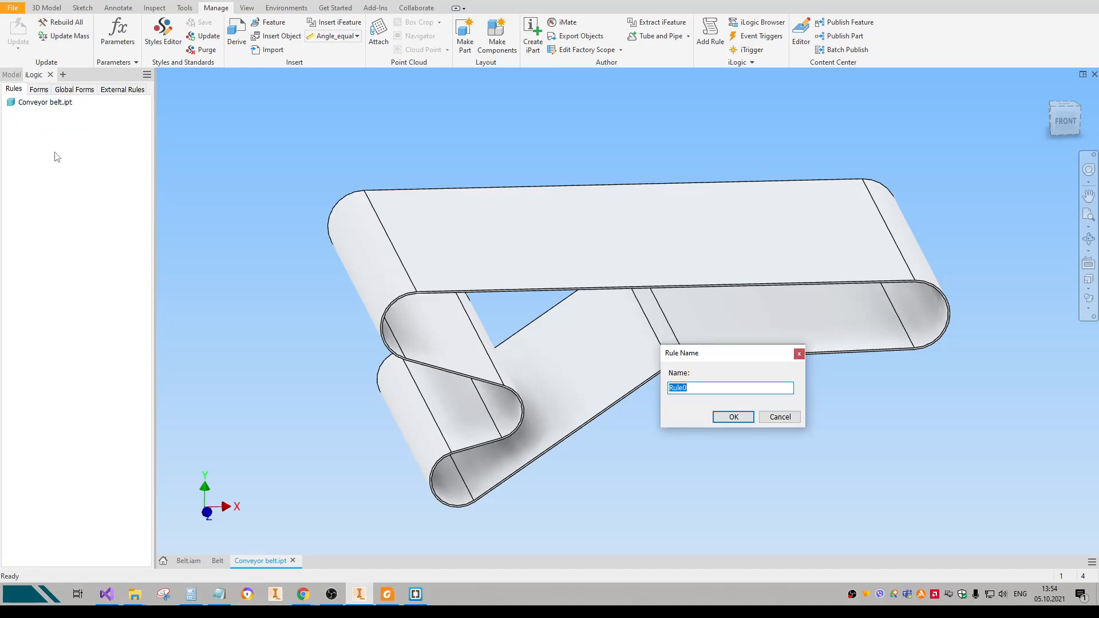
type("Volume_Update")
left_click(734, 416)
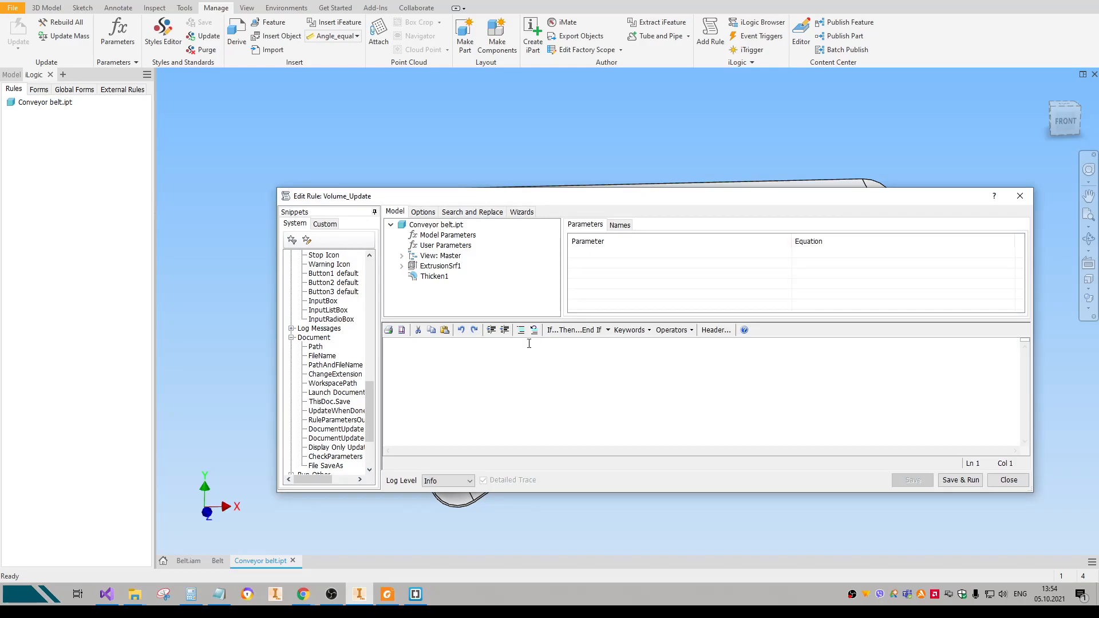
Fill the rule with Volume = iProperties.Volume, InventorVb.DocumentUpdate() and iLogicVb.UpdateWhenDone = True, copying the code from the notes, and save it.
mouse_move(304, 581)
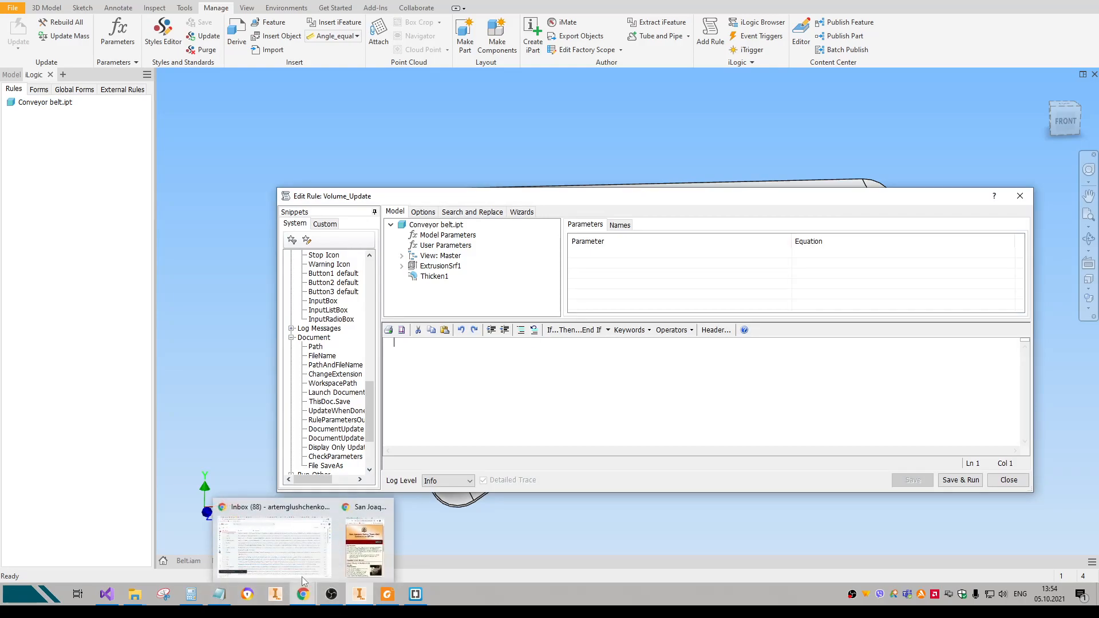
left_click(220, 594)
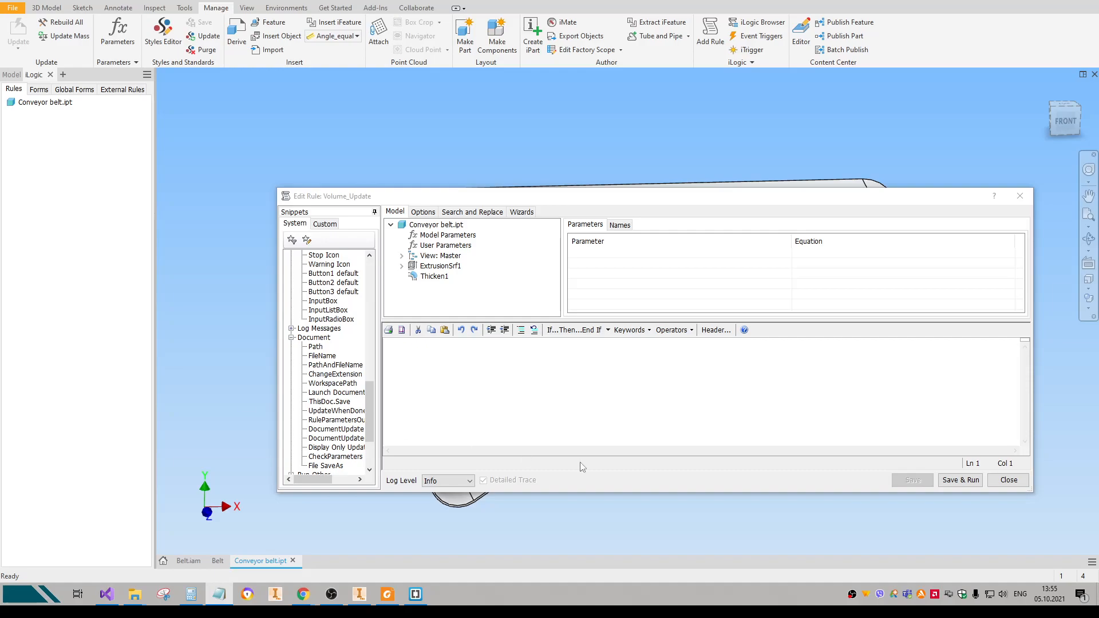
left_click(473, 380)
type("Volume = iProperties.Volume InventorVb.DocumentUpdate() iLogicVb.UpdateWhenDone = True")
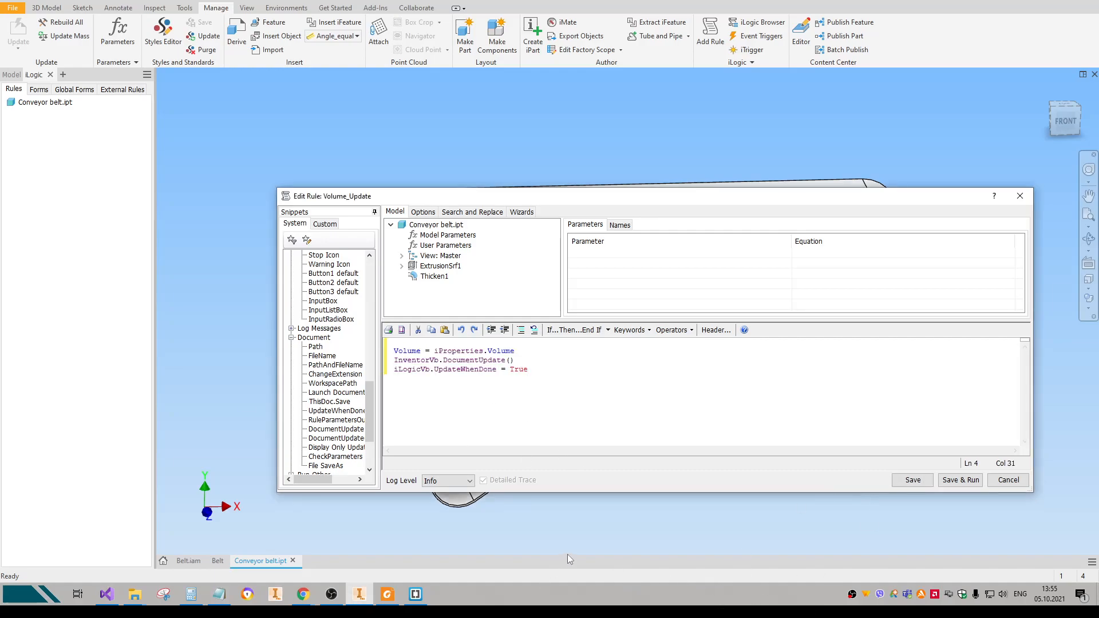
left_click(500, 346)
double_click(401, 351)
left_click_drag(516, 351, 435, 351)
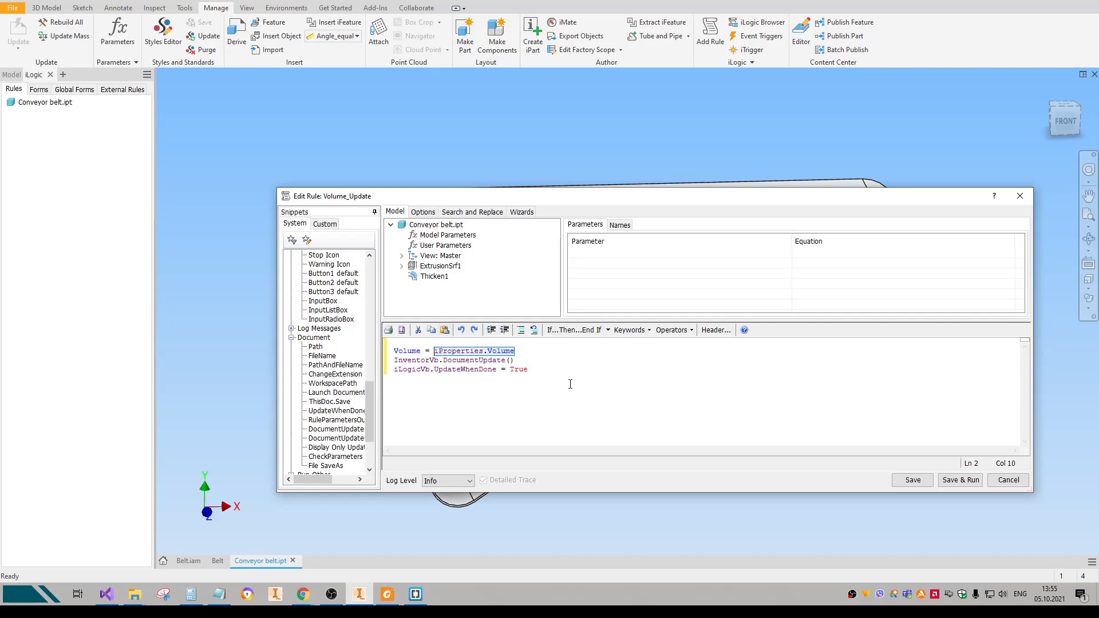
left_click(917, 482)
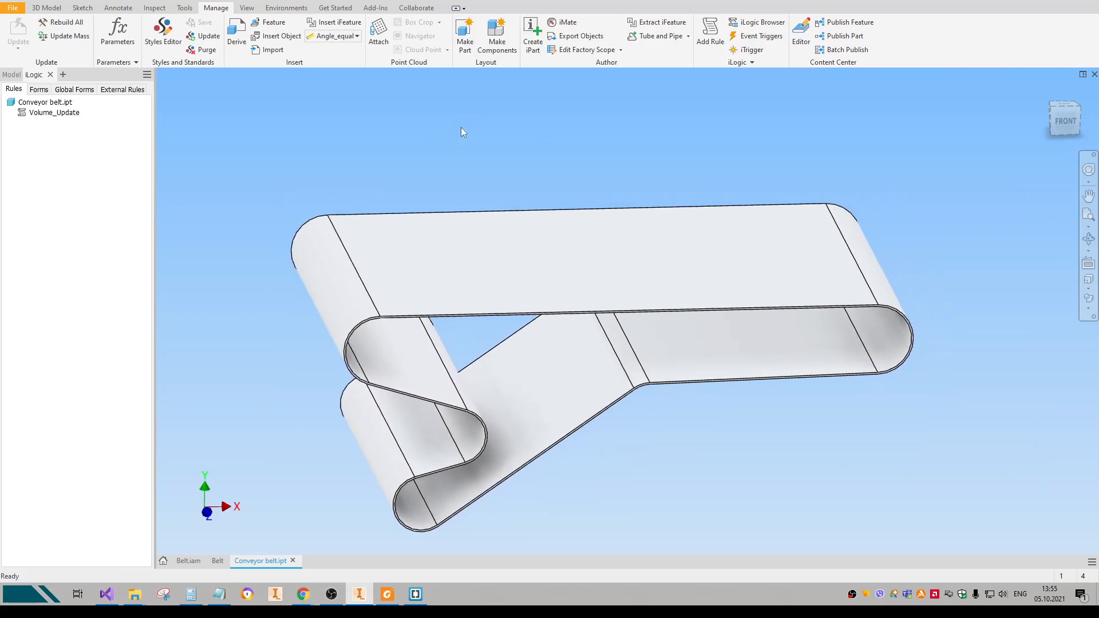
Assign the Volume_Update rule to the Part Geometry Change event of this document and accept the event triggers.
left_click(758, 36)
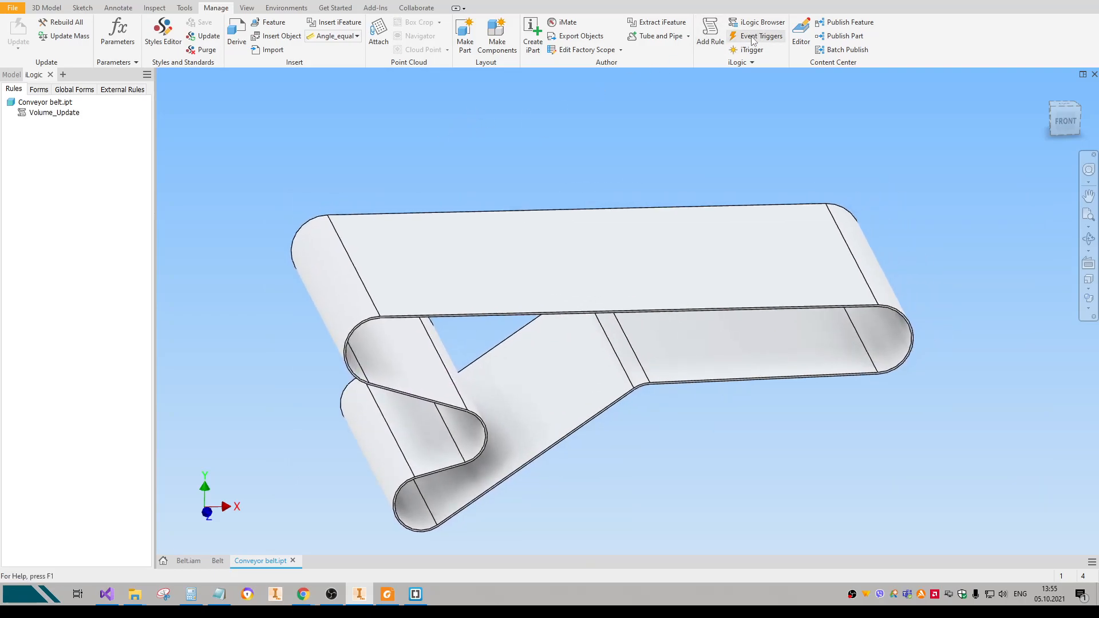
left_click_drag(501, 208, 618, 296)
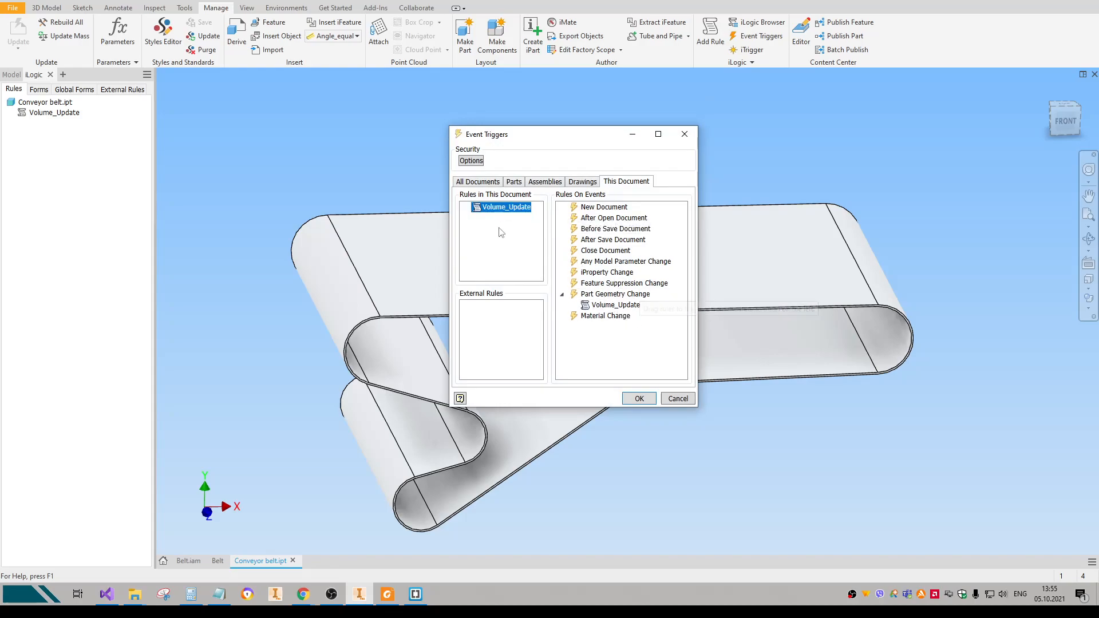
left_click_drag(498, 211, 587, 235)
left_click_drag(505, 208, 624, 275)
left_click(638, 399)
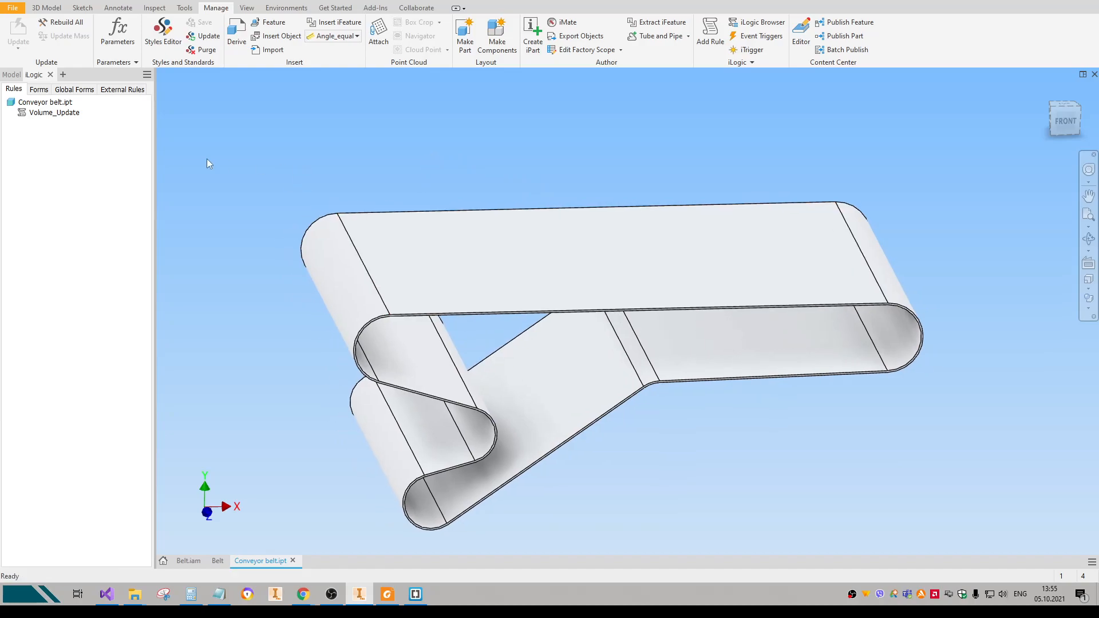
Add a numeric user parameter named L_belt to the conveyor belt part.
left_click(117, 32)
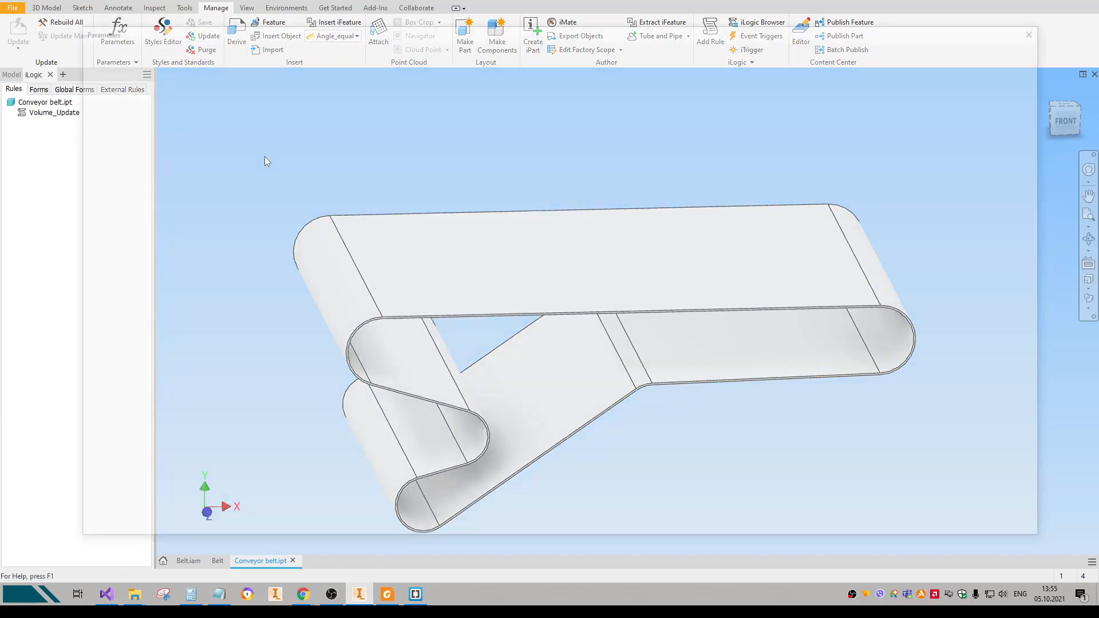
left_click(143, 518)
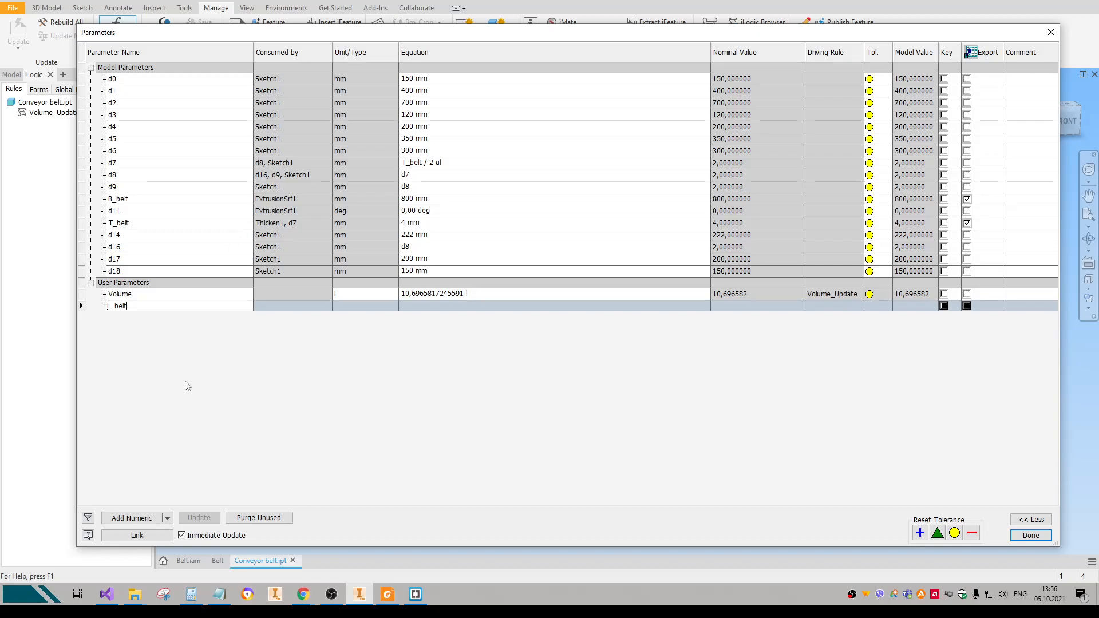
key("Return")
Set L_belt's equation to round(Volume / B_belt / T_belt / 1 mm) * 1 mm, mark it for export, and finish editing the parameters.
left_click(442, 306)
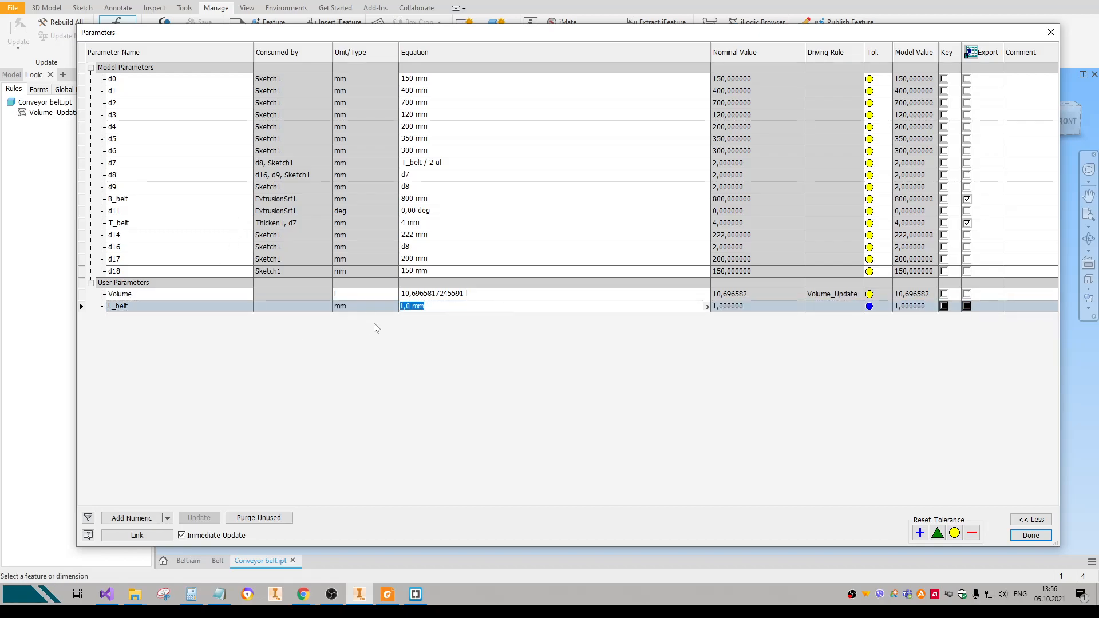
key("alt+Tab")
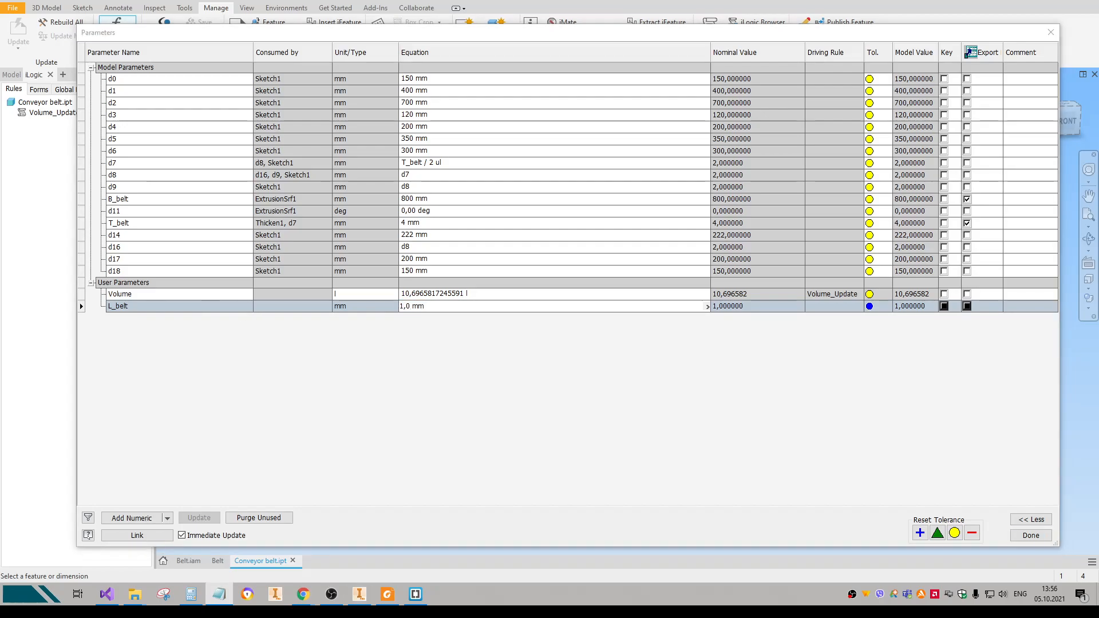
key("alt+Tab")
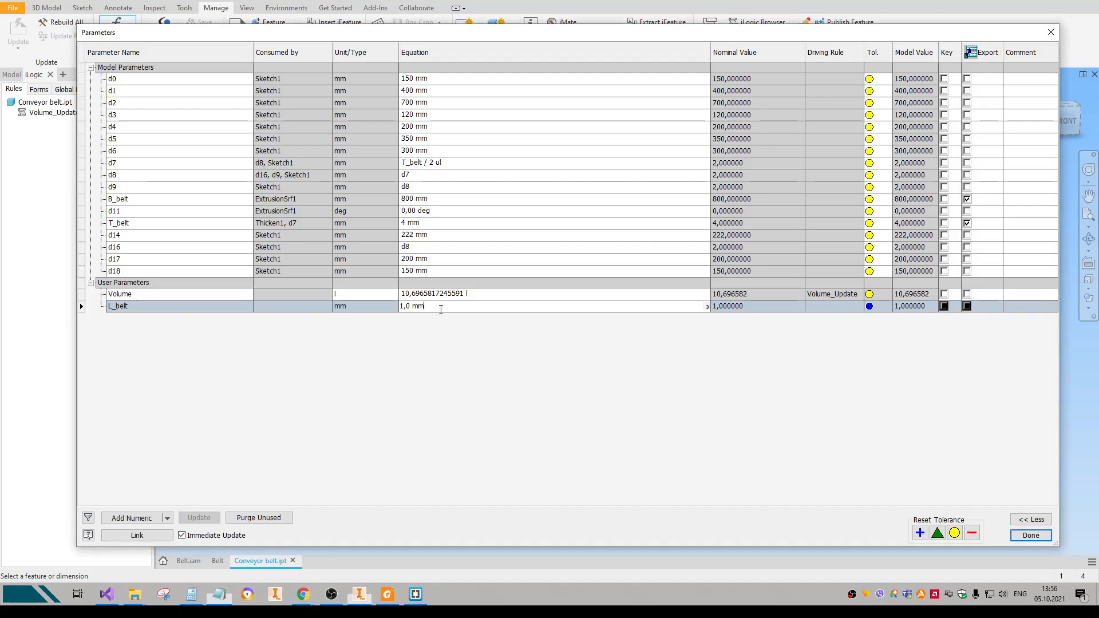
type("round(Volume / B_Belt / T_Belt / 1 mm) * 1 mm")
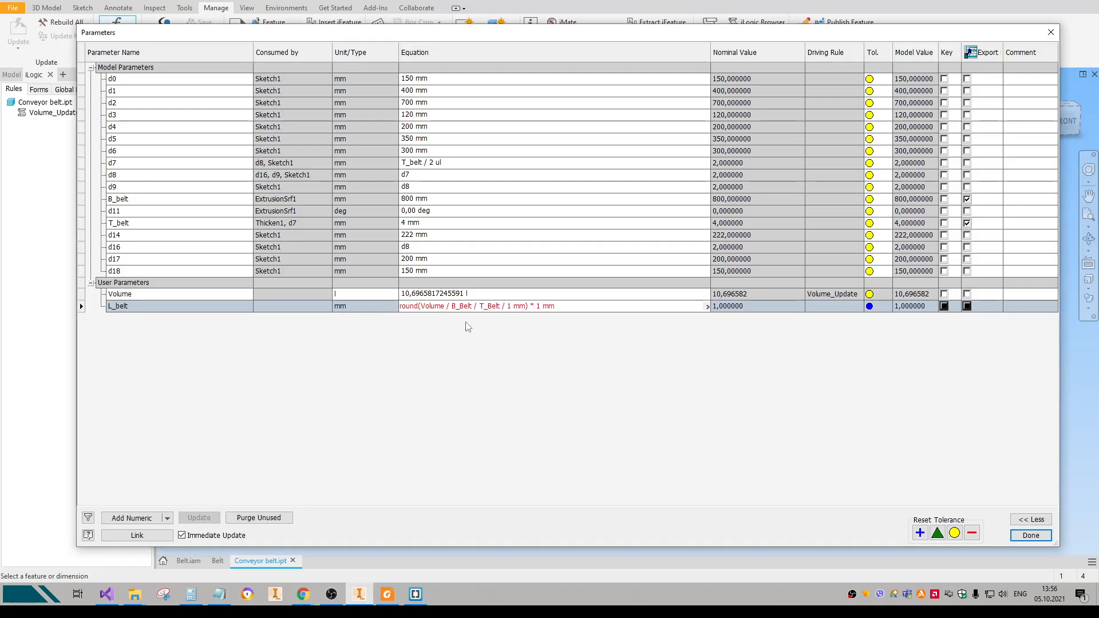
left_click_drag(461, 307, 464, 308)
type("b")
type("b")
left_click_drag(443, 307, 470, 307)
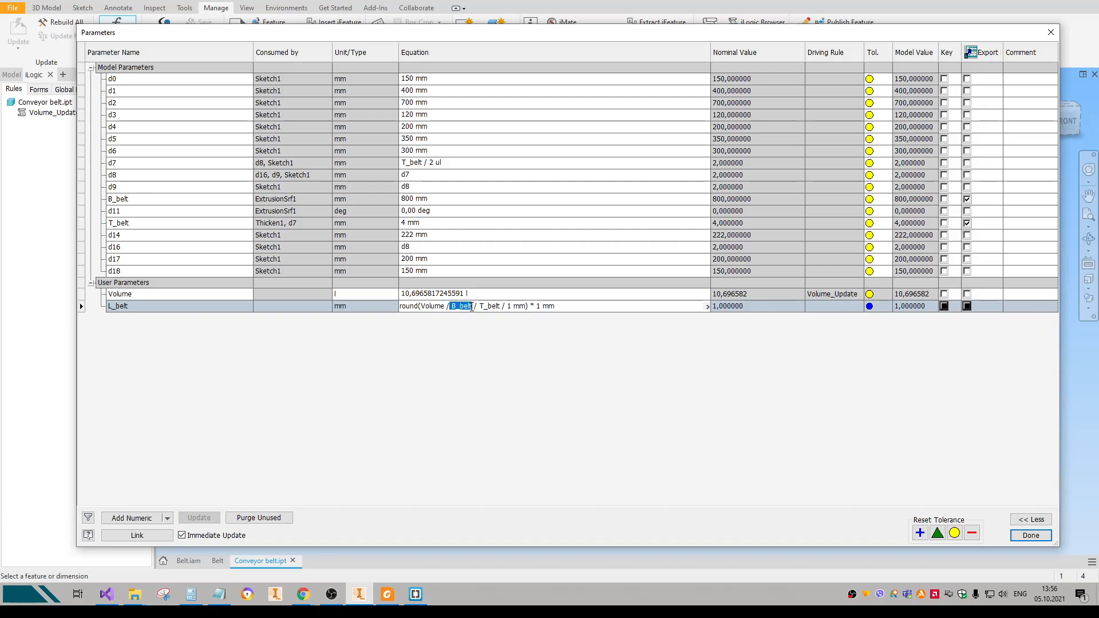
left_click_drag(481, 307, 500, 308)
left_click(603, 350)
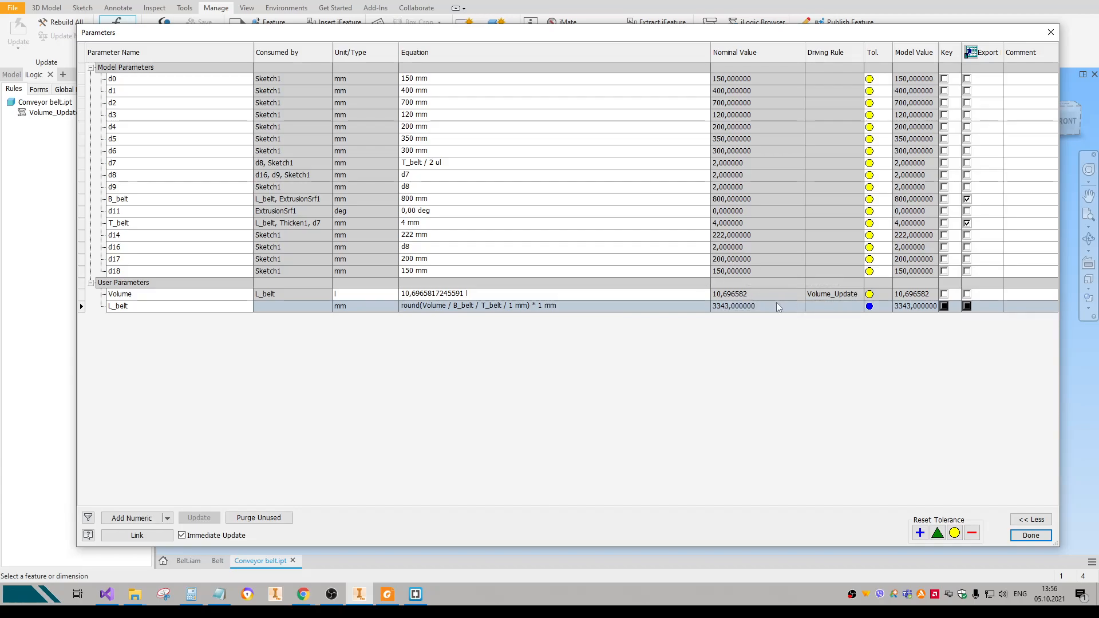
left_click(966, 307)
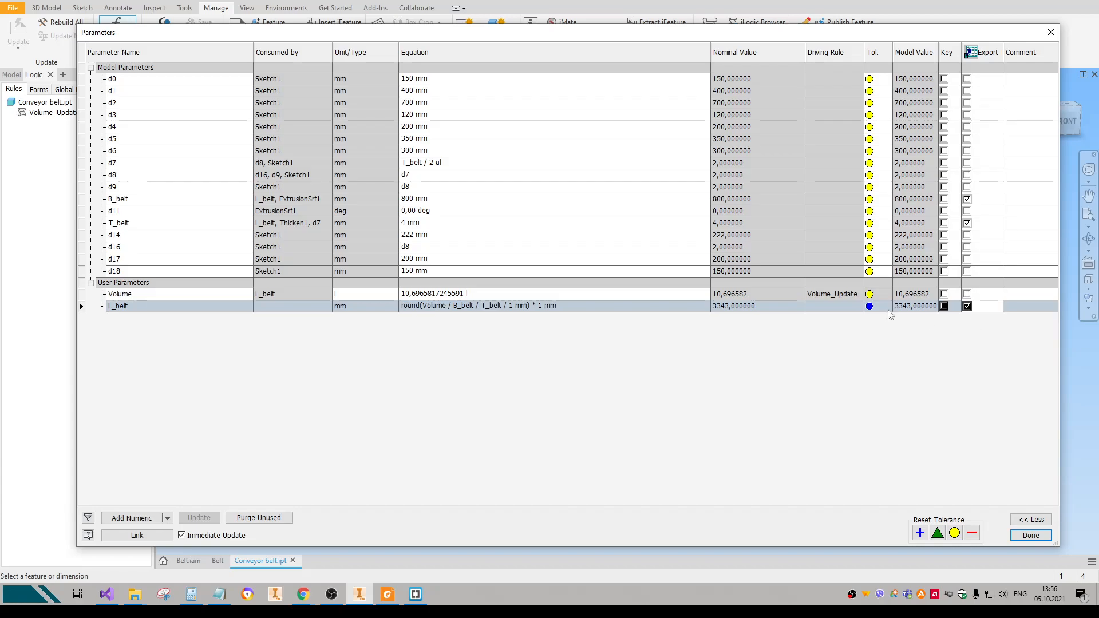
left_click(1030, 535)
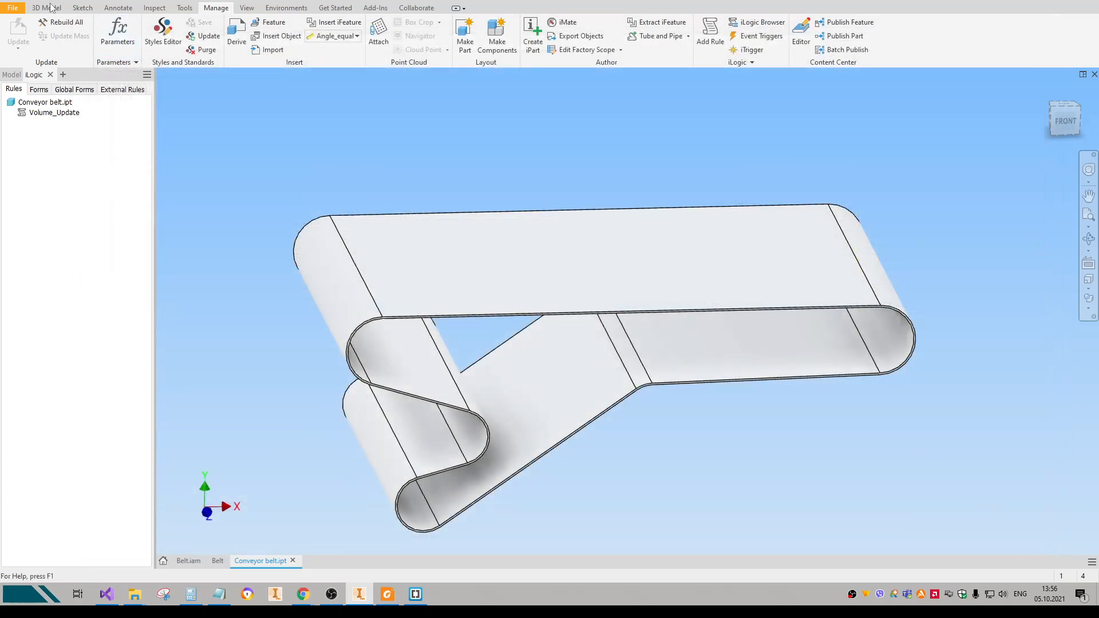
Append <L_belt> after "length=" in the Description expression of the part's iProperties, apply it and close the properties.
right_click(40, 104)
left_click(250, 199)
key("i")
left_click(389, 139)
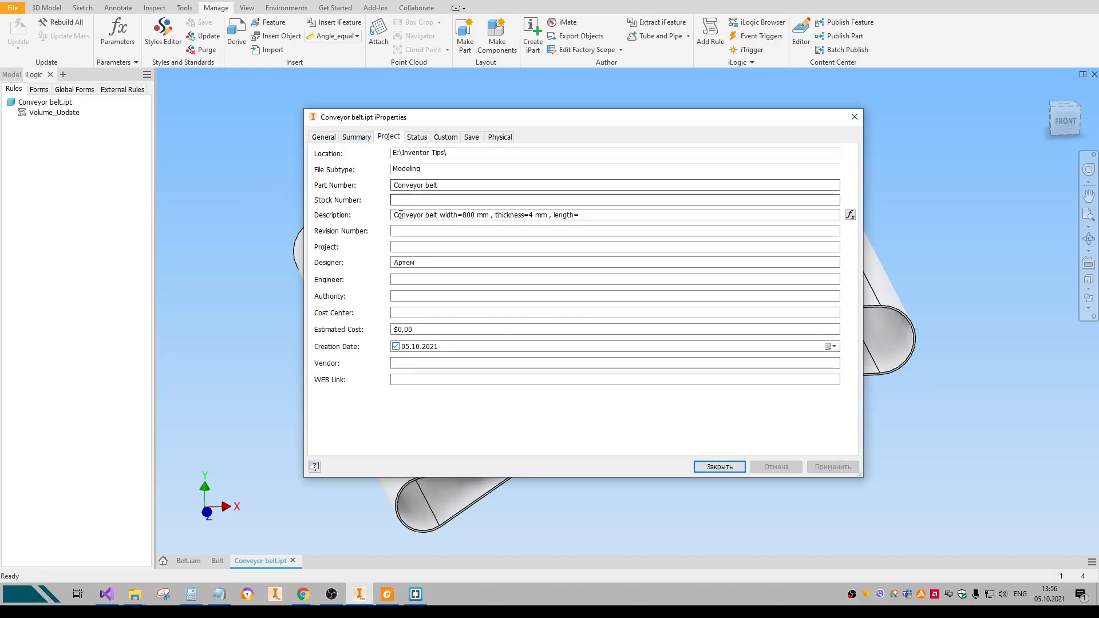
left_click(582, 213)
left_click(850, 214)
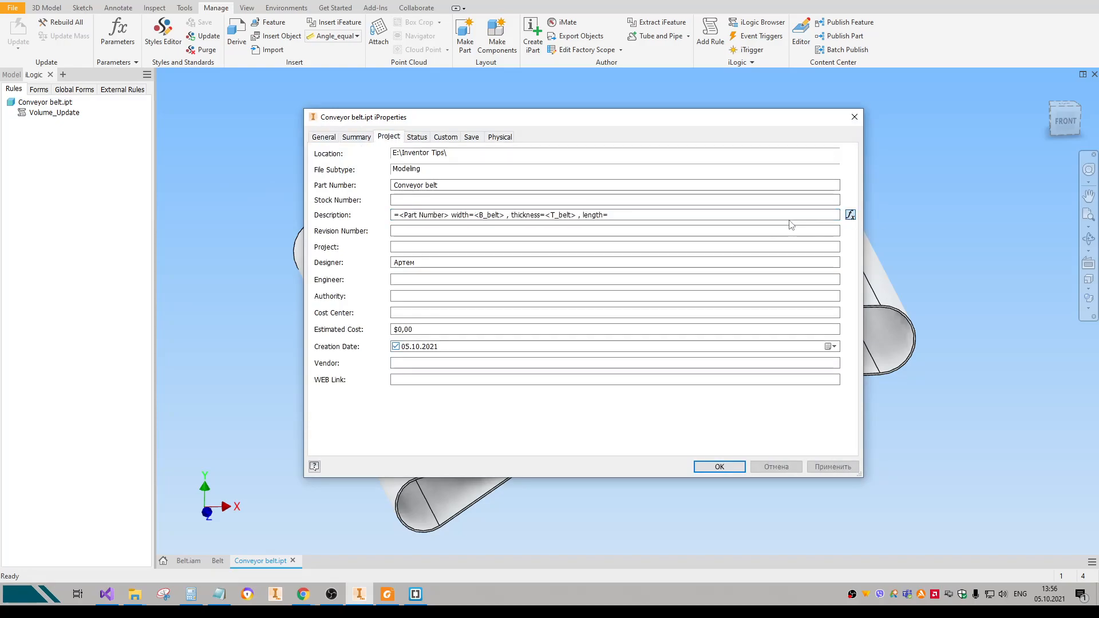
type("<>")
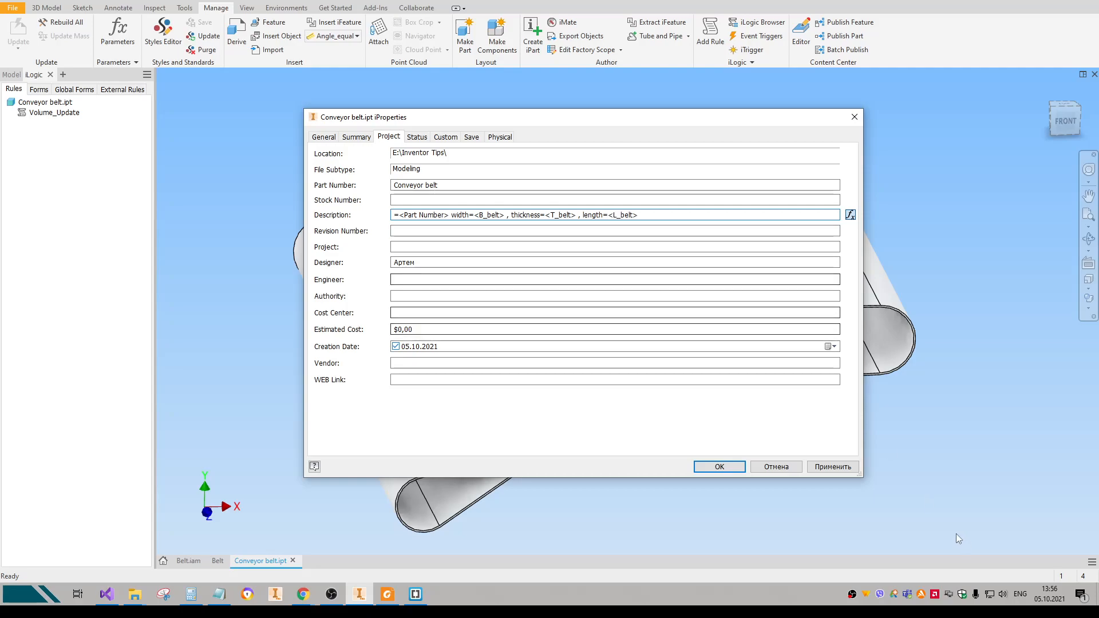
left_click(833, 466)
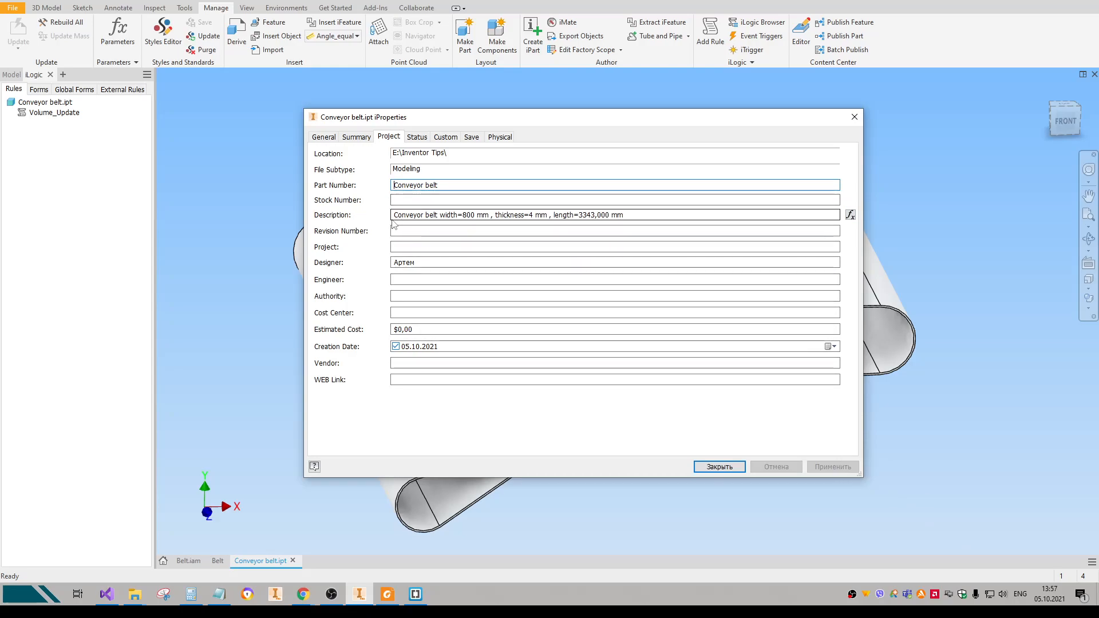
left_click(721, 464)
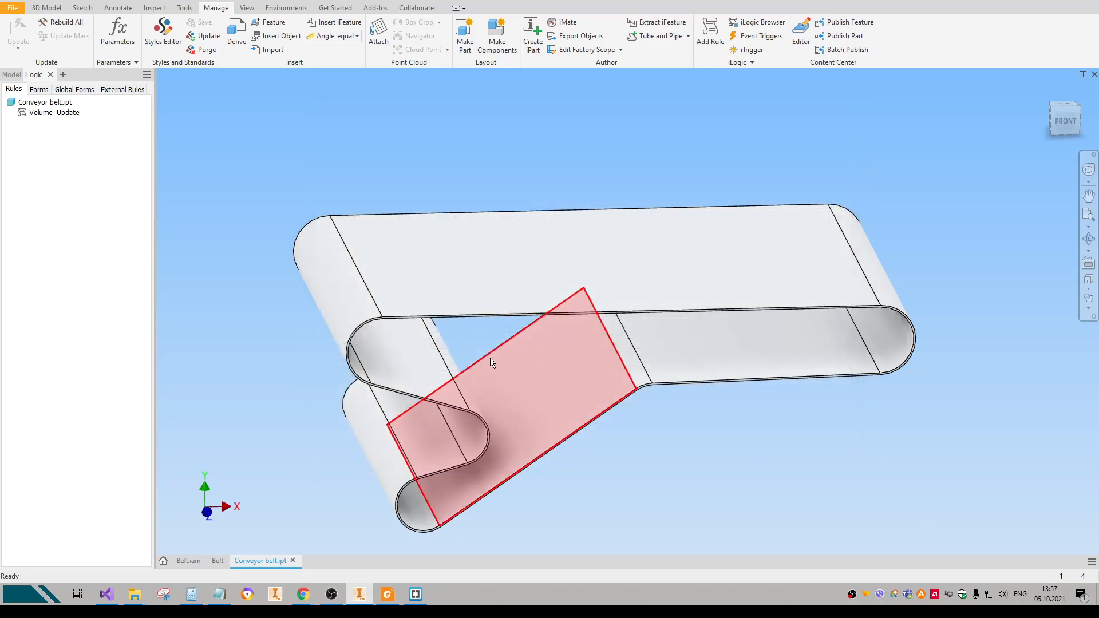
Set the horizontal distance from the 120 mm roller circle to the vertical axis to 150 mm in the belt sketch, and finish the sketch.
left_click(504, 285)
left_click(541, 275)
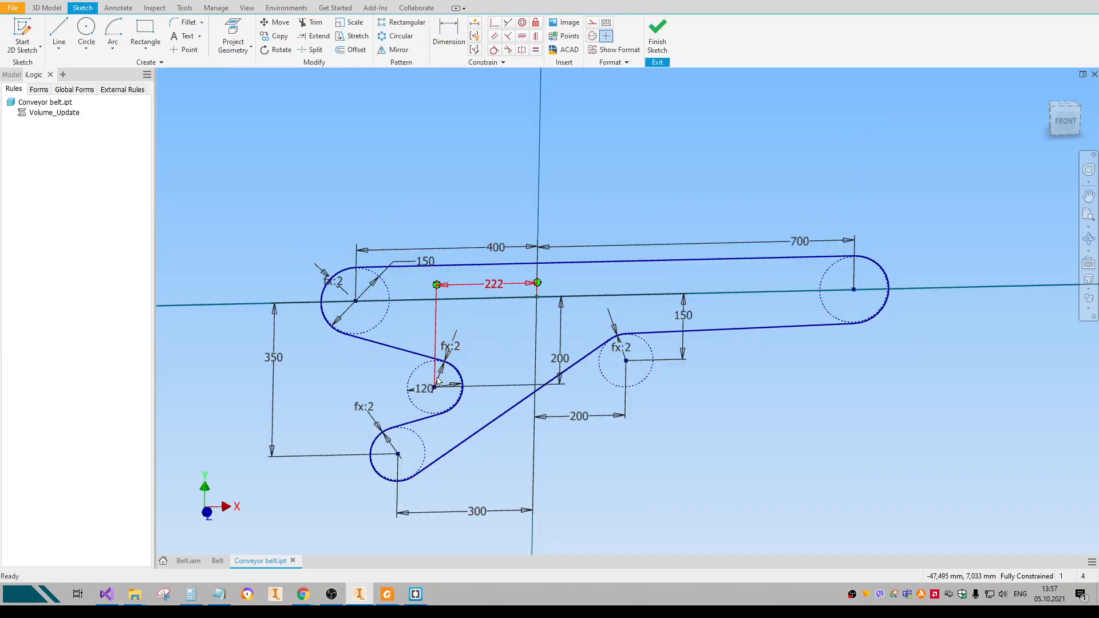
double_click(502, 285)
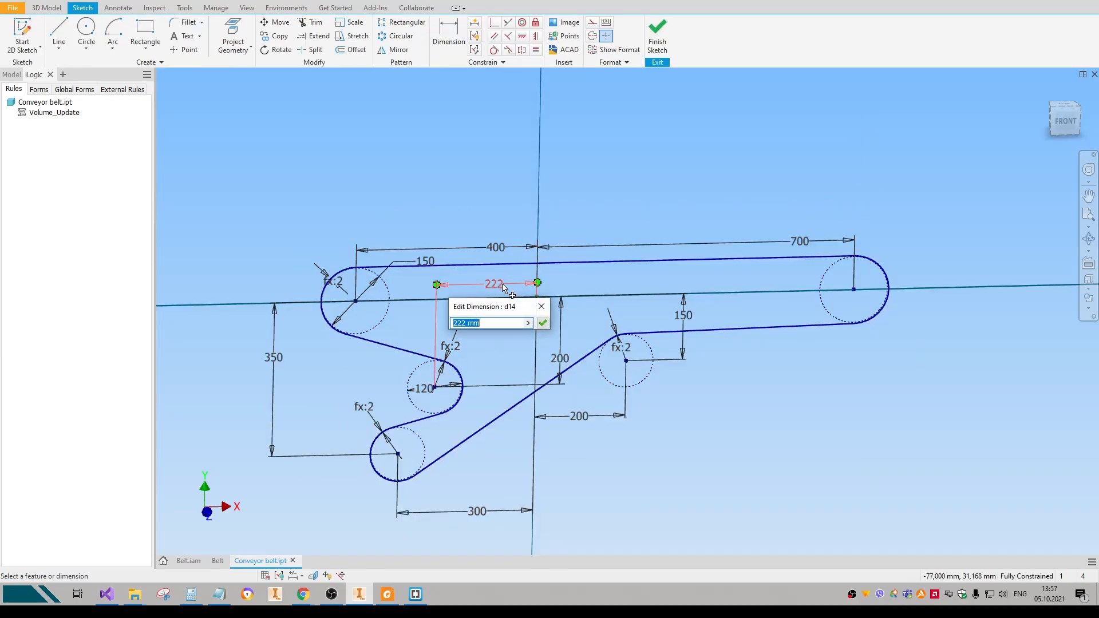
type("150")
key("Return")
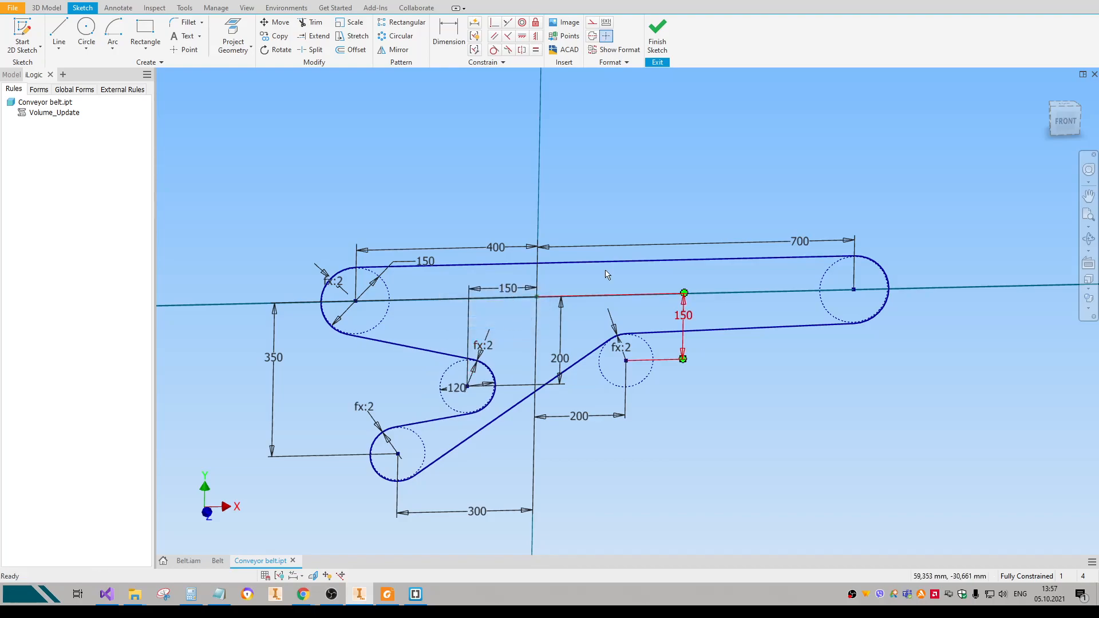
left_click(657, 36)
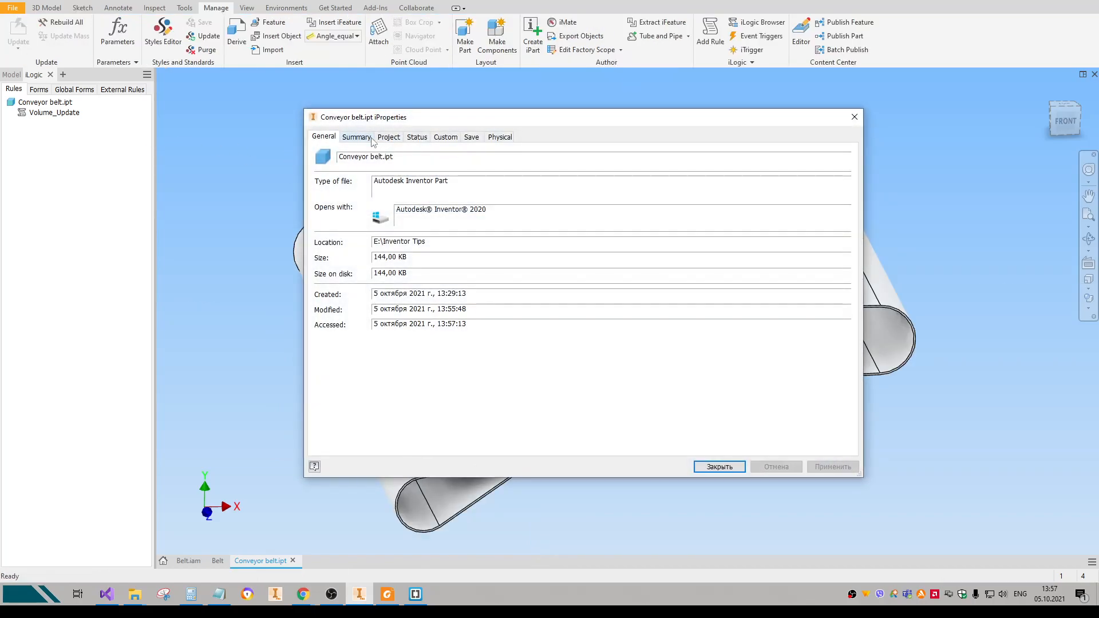
Check the length in the part's Description after the sketch change, and close the iProperties.
left_click(383, 138)
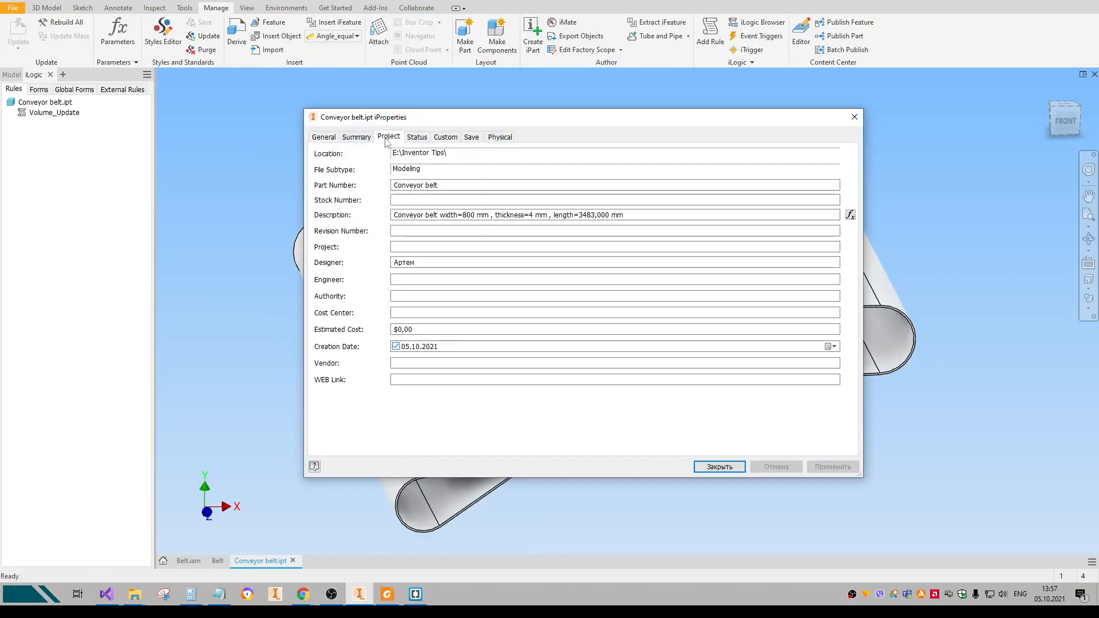
left_click_drag(583, 215, 392, 215)
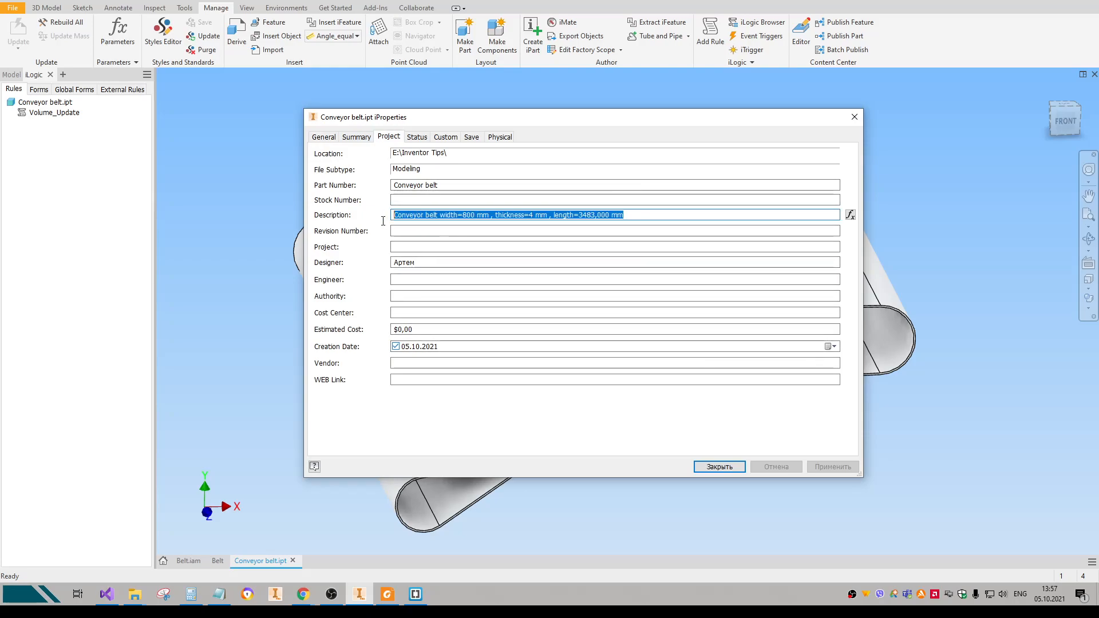
left_click(720, 467)
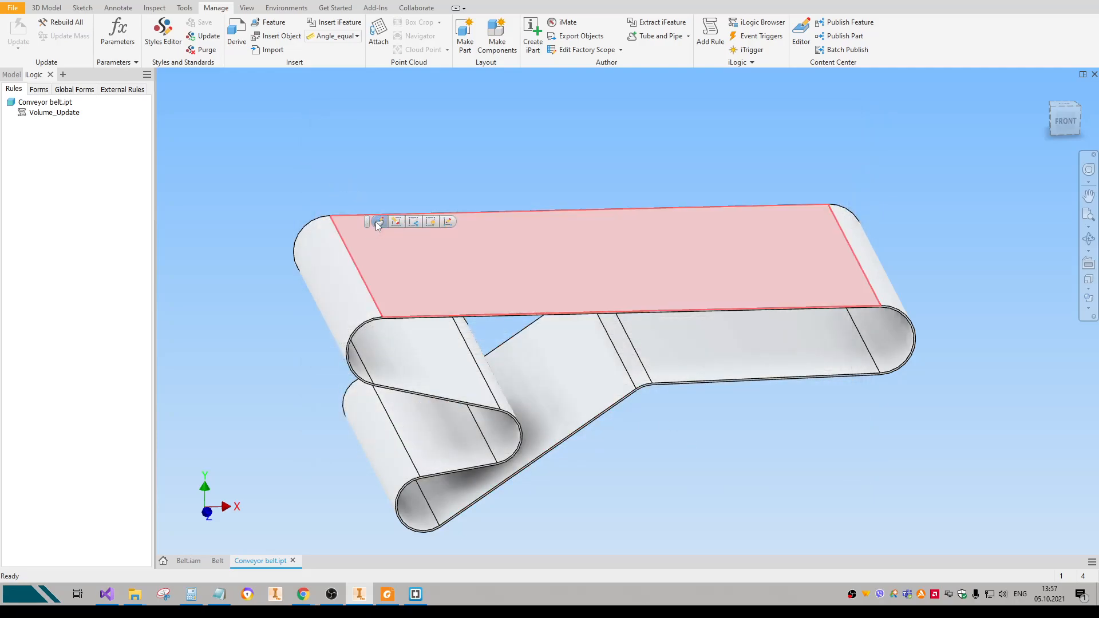
Set the Thicken distance of the belt to 5 mm.
double_click(398, 228)
double_click(284, 170)
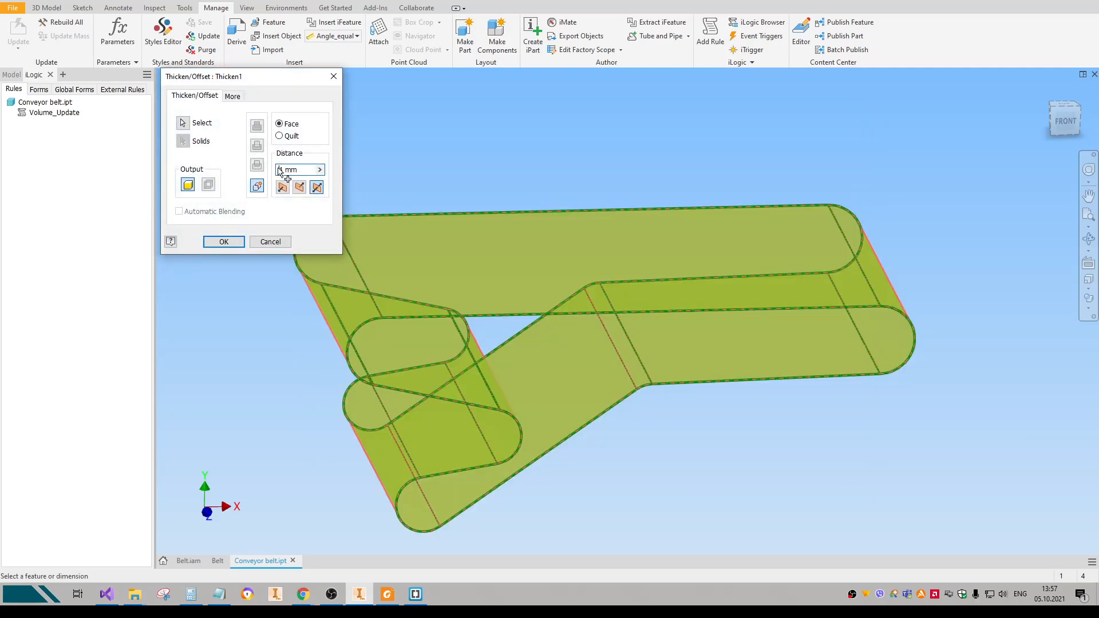
type("5")
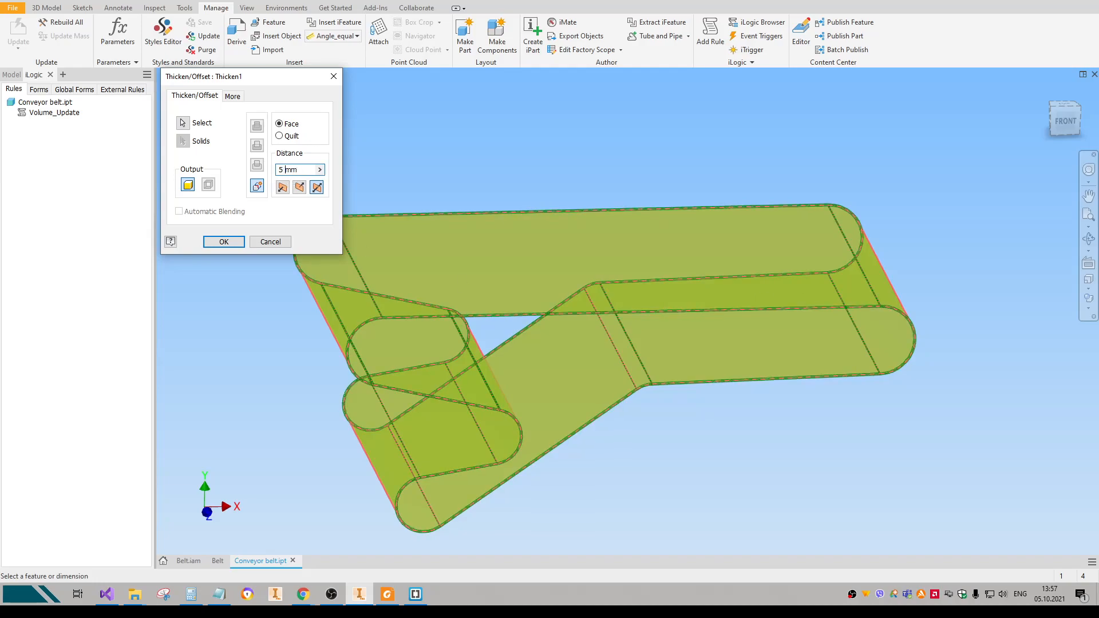
left_click(223, 245)
Set the belt's surface extrusion distance to 500 mm.
left_click(11, 75)
left_click(52, 146)
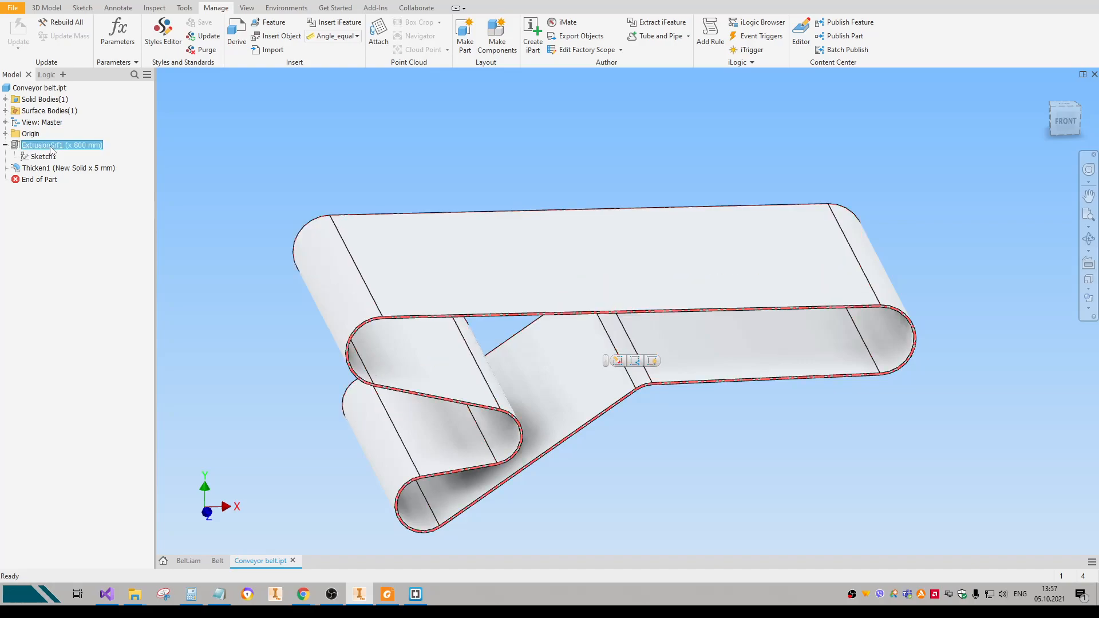
double_click(52, 146)
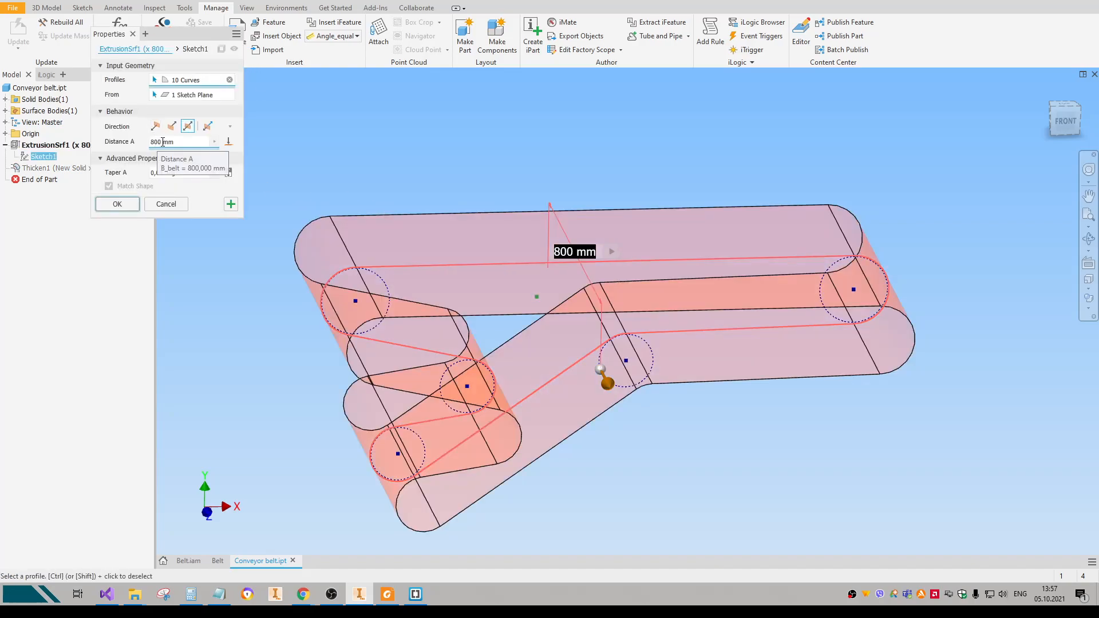
type("500")
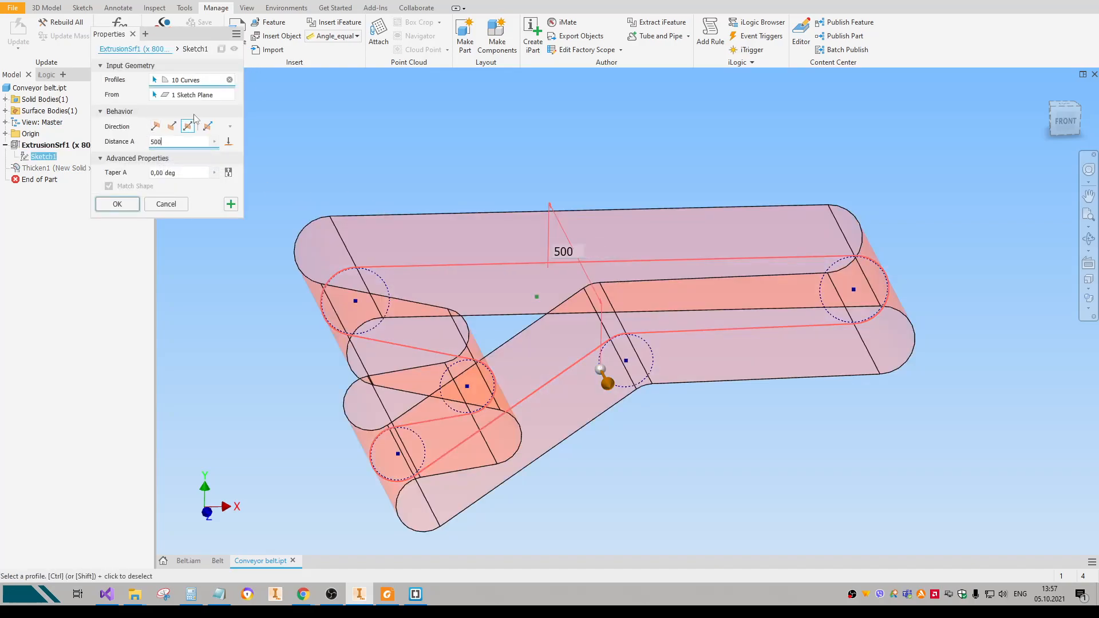
left_click(131, 207)
Check the width, thickness and length in the part's Description, and close the iProperties.
key("ctrl+i")
left_click(388, 141)
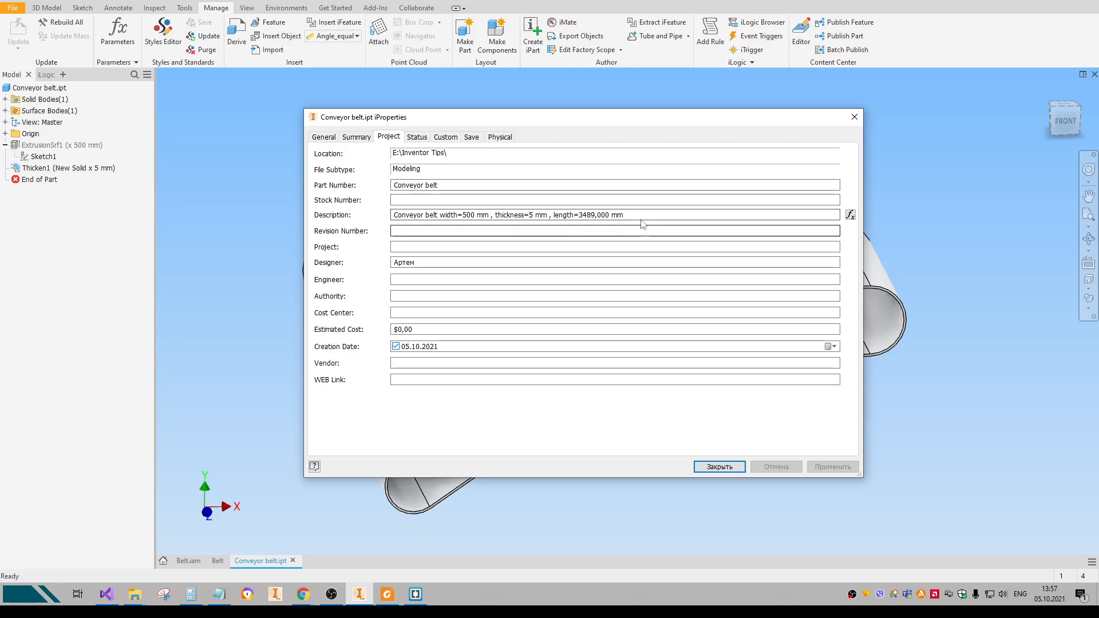
left_click(719, 466)
Measure the total length of the belt profile's closed loop in its sketch, and compare it with the length in the part's Description.
left_click(652, 257)
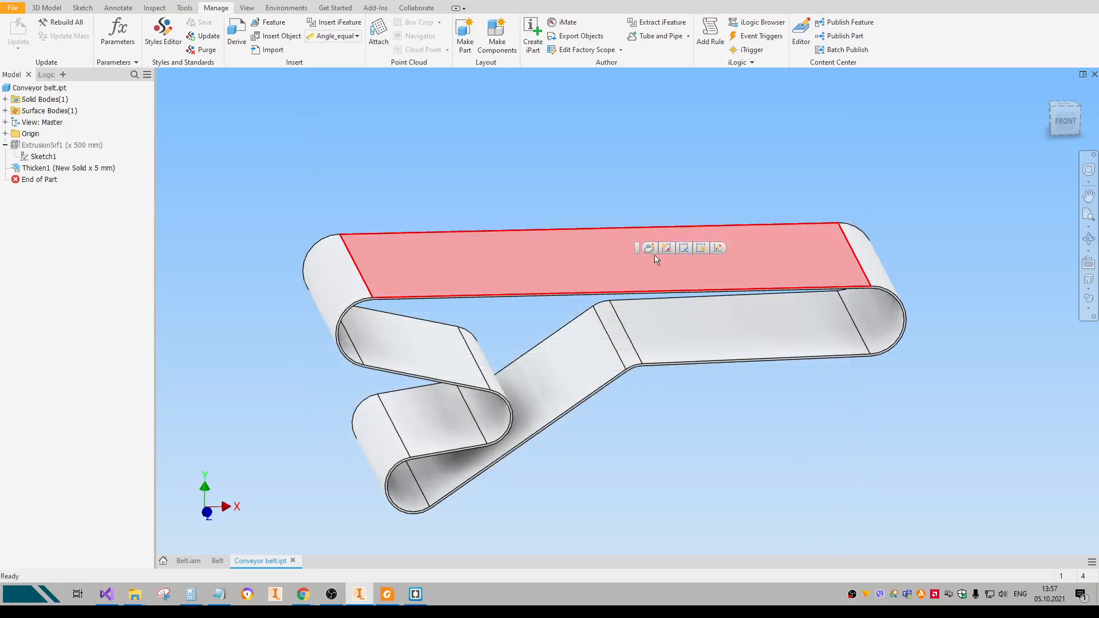
left_click(667, 250)
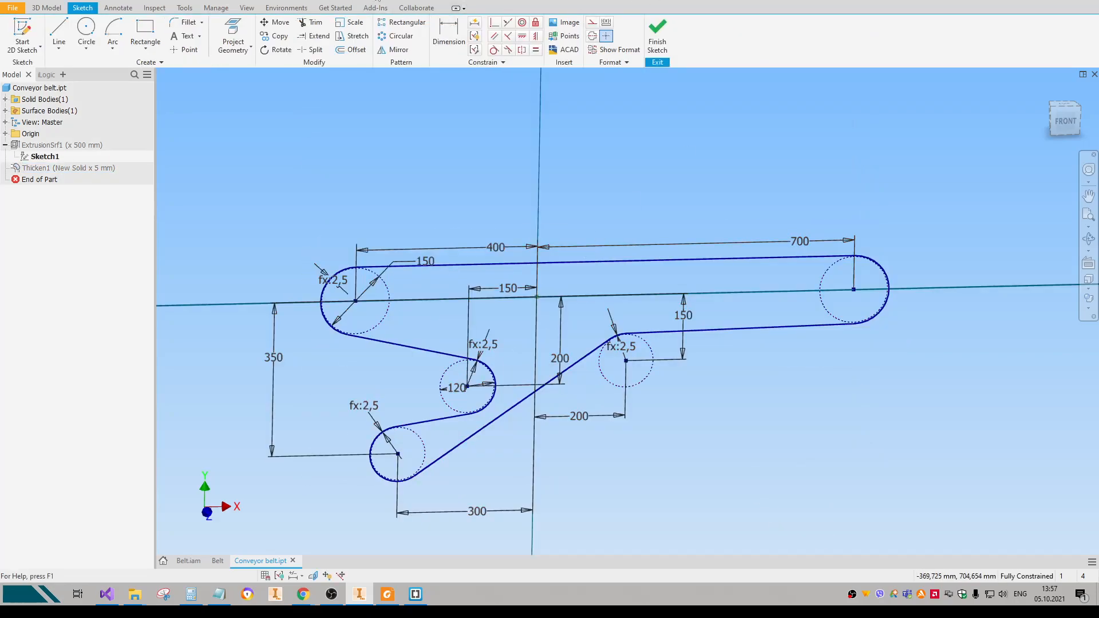
key("m")
right_click(487, 272)
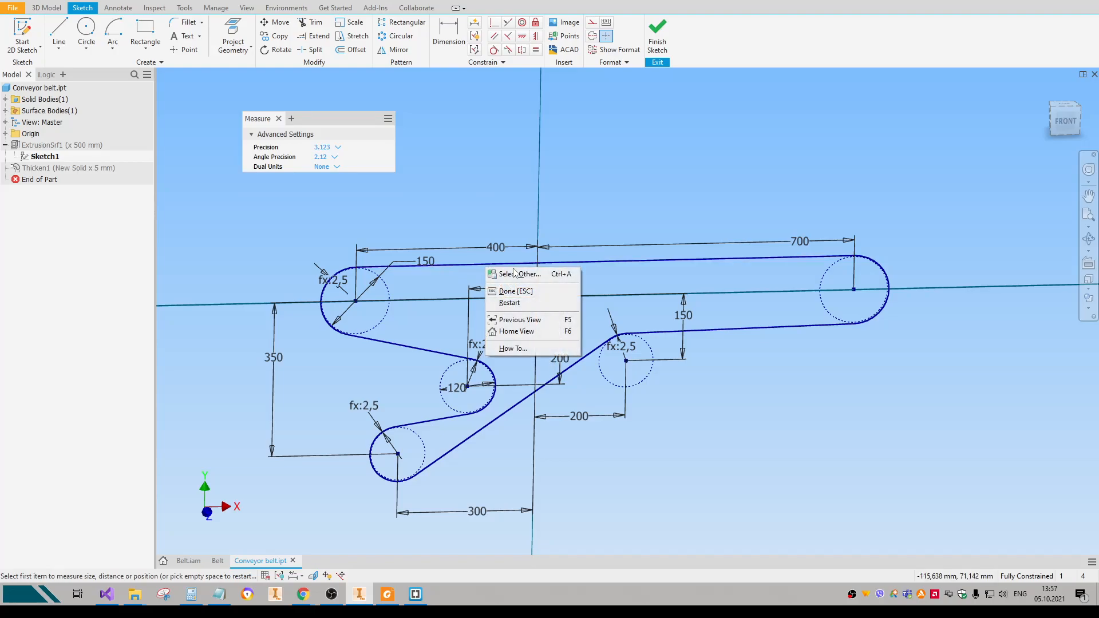
left_click(513, 273)
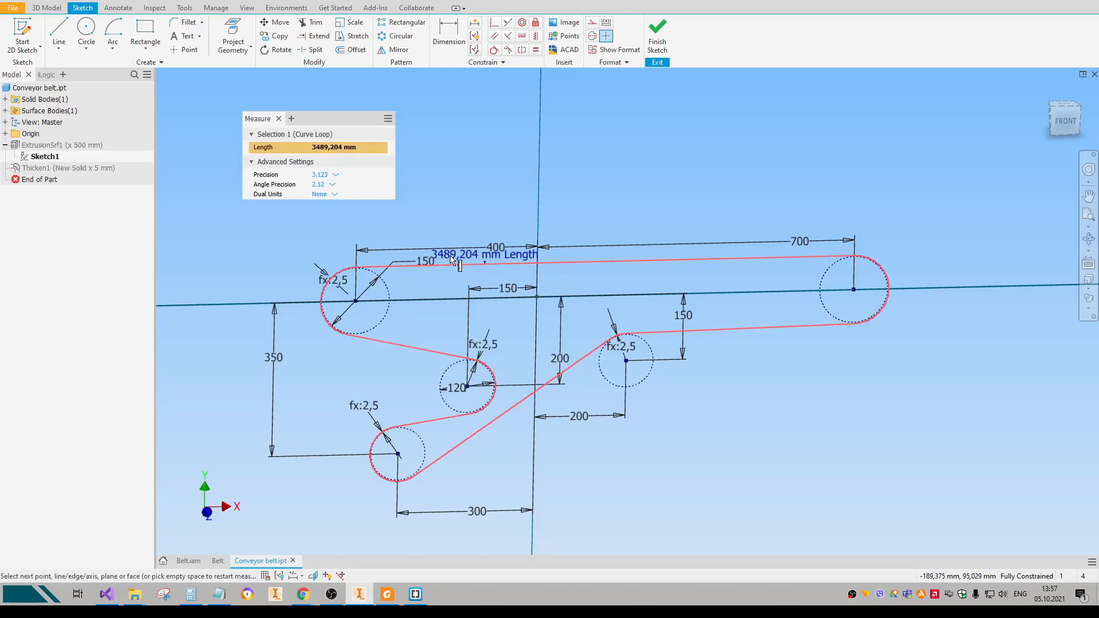
scroll(472, 260, "up", 2)
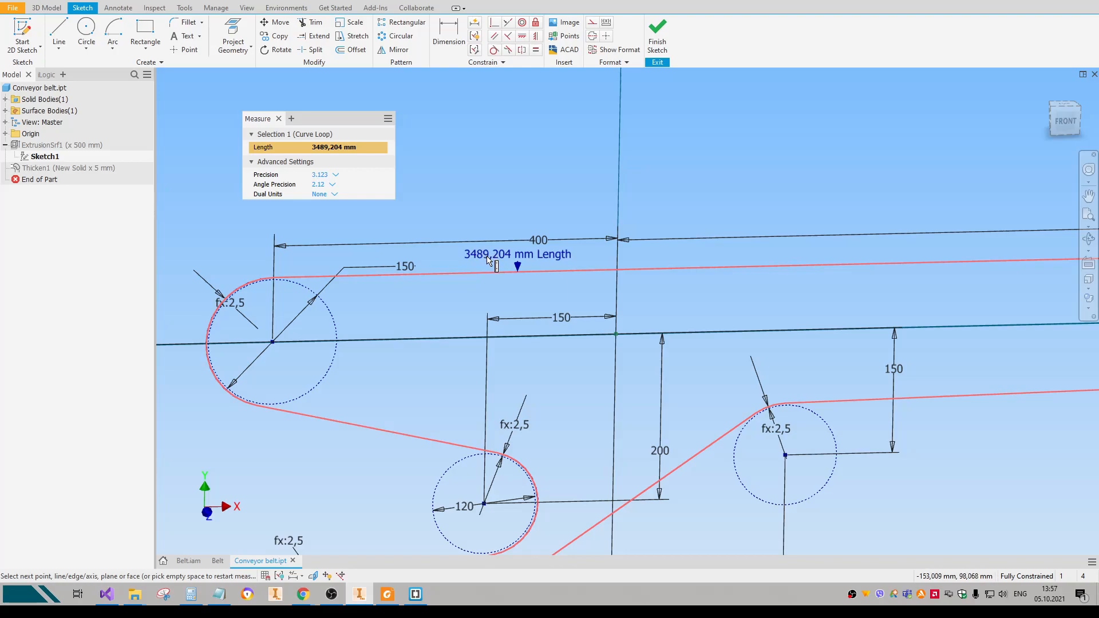
left_click(663, 37)
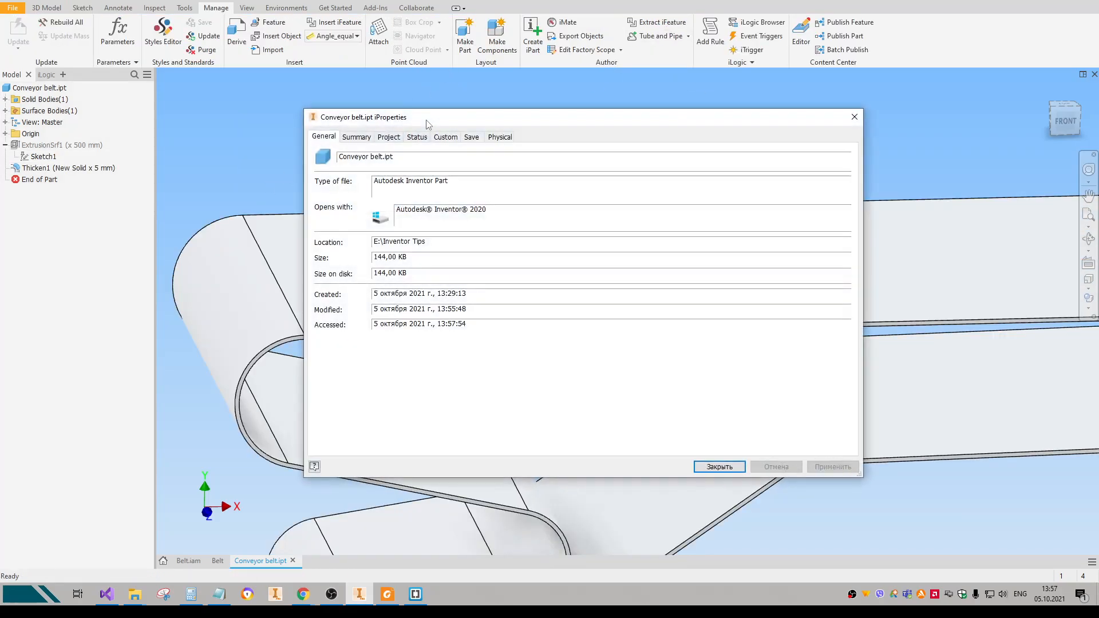
left_click(391, 137)
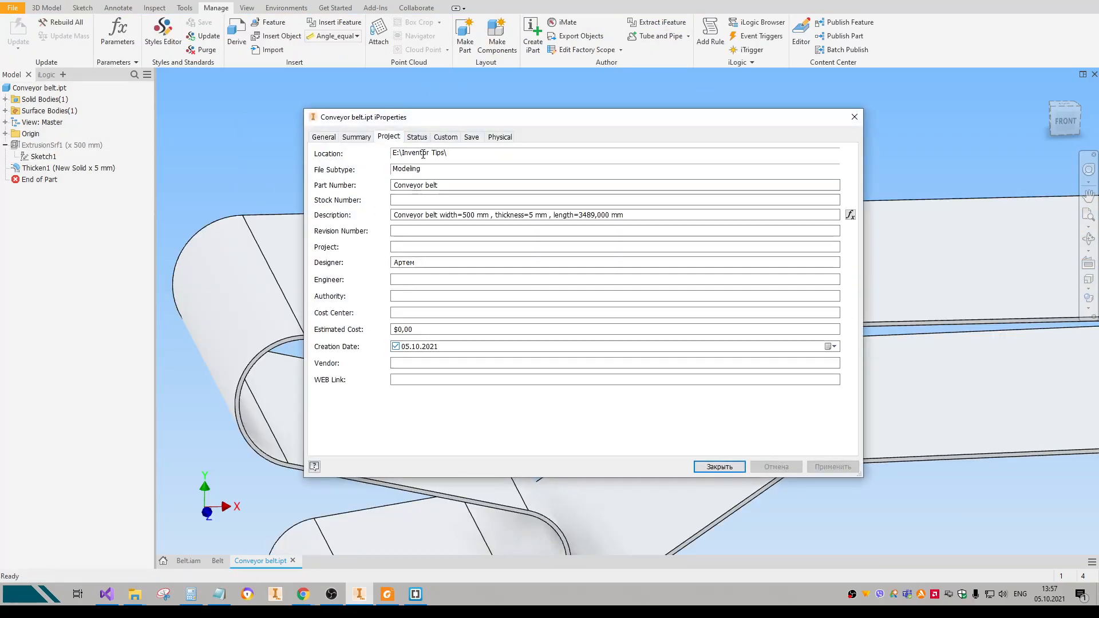
Close the iProperties and add a numeric user parameter named L_belt_2 in mm.
left_click(733, 468)
scroll(366, 150, "down", 3)
middle_click_drag(364, 150, 322, 151)
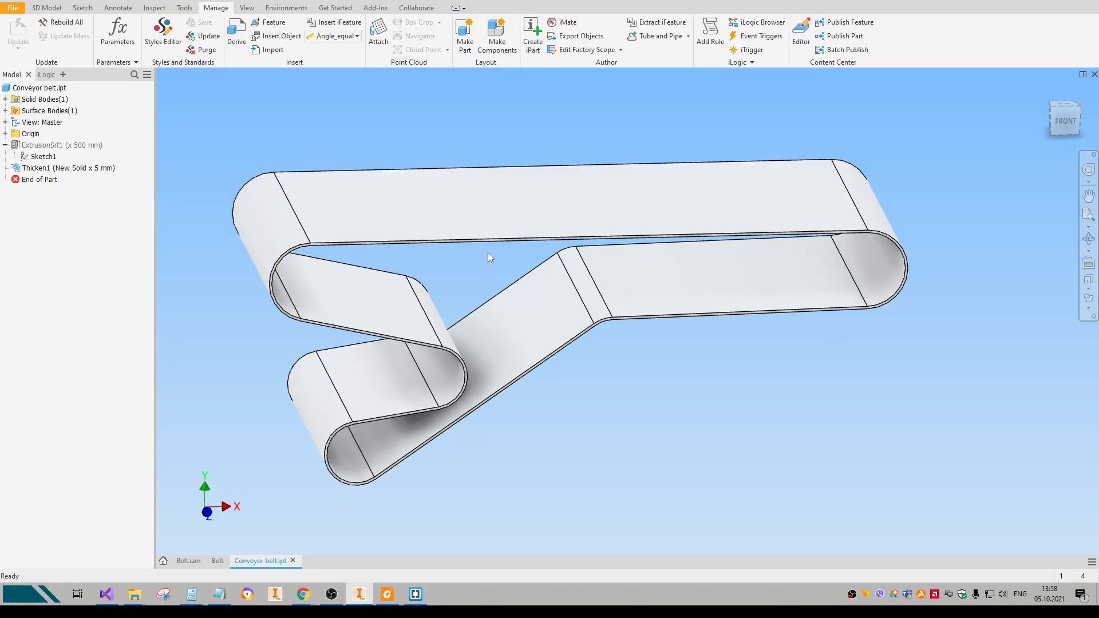
left_click(51, 75)
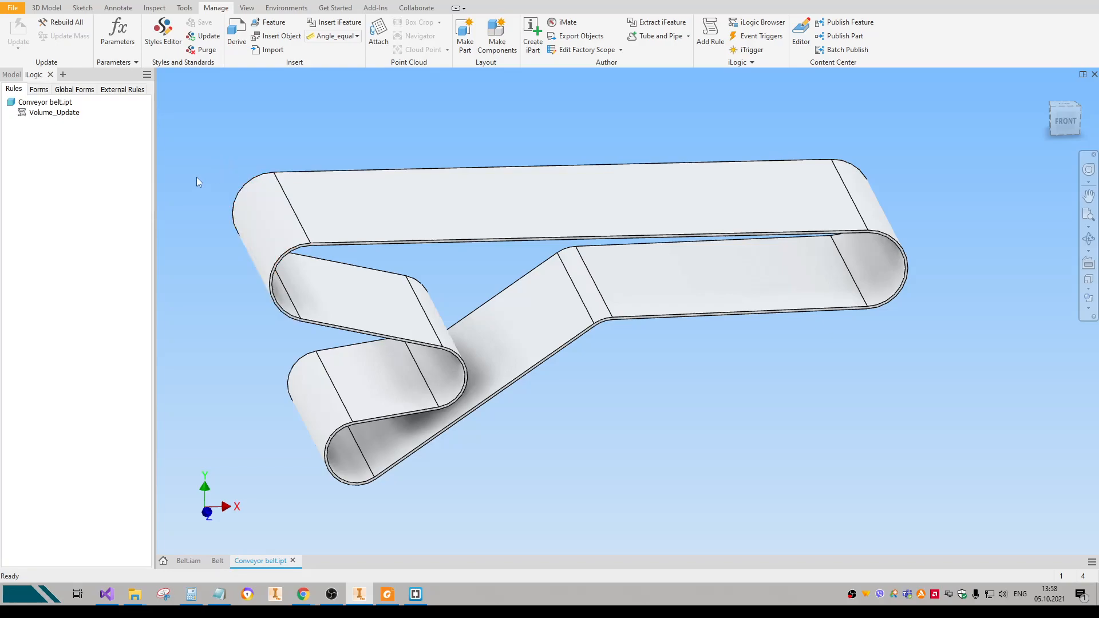
left_click(128, 31)
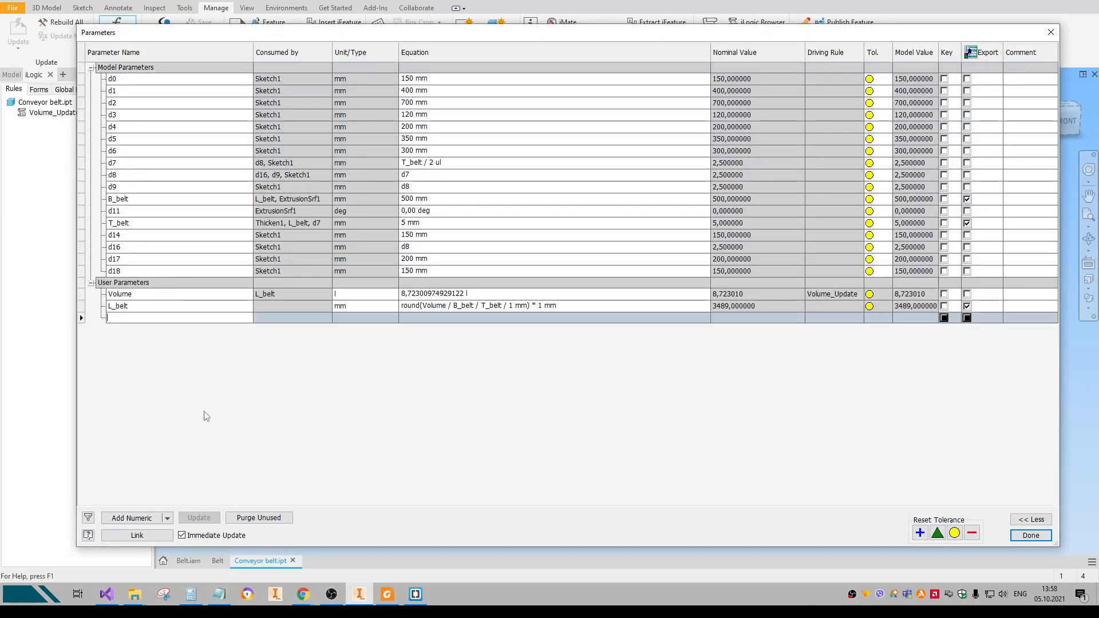
type("L_belt_2")
key("Return")
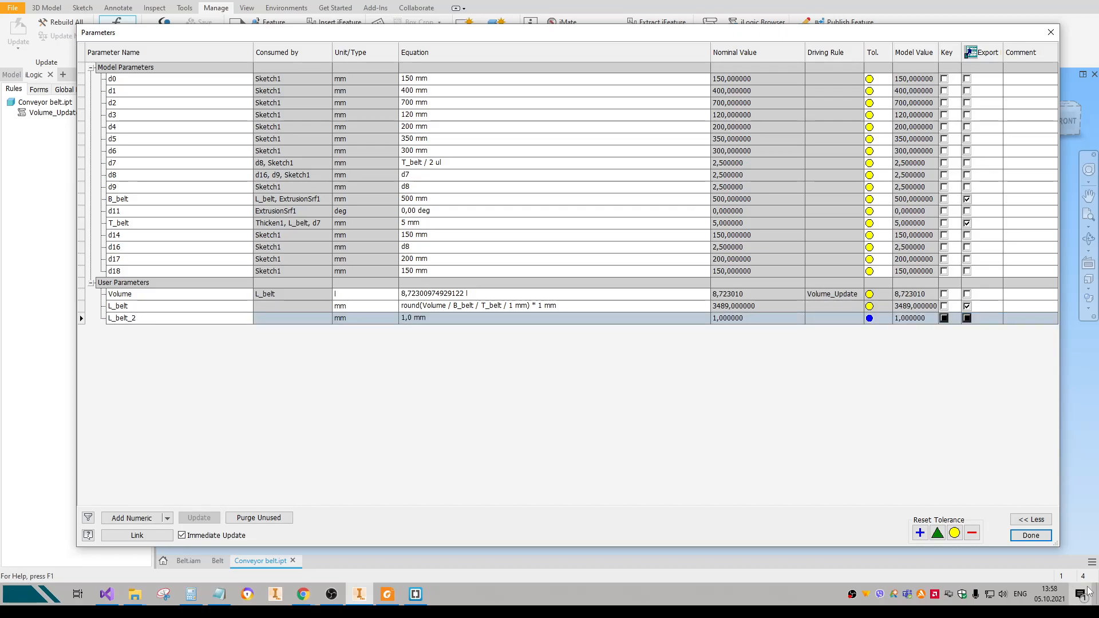
left_click(1030, 535)
Create a new iLogic rule named Length_Belt in the conveyor belt part.
right_click(63, 146)
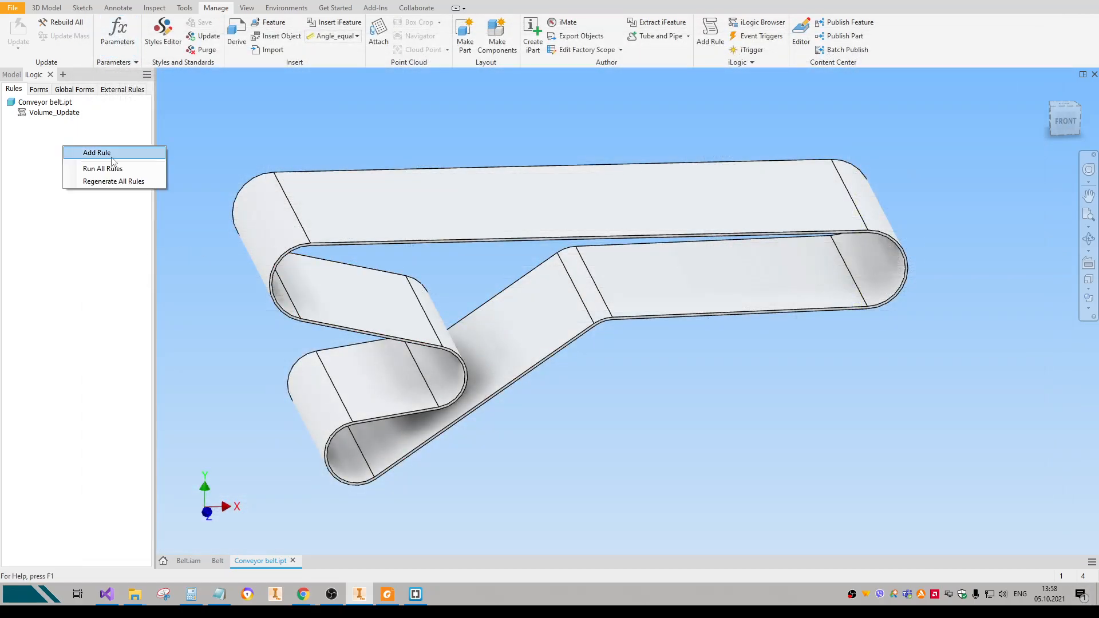
left_click(125, 155)
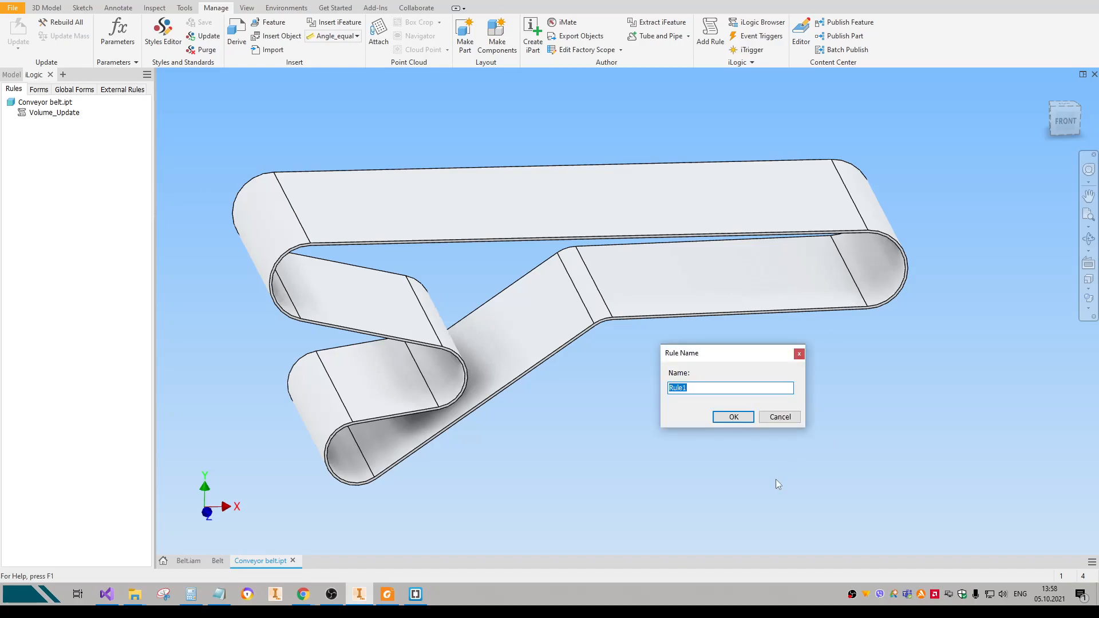
type("Length_Belt")
left_click(733, 417)
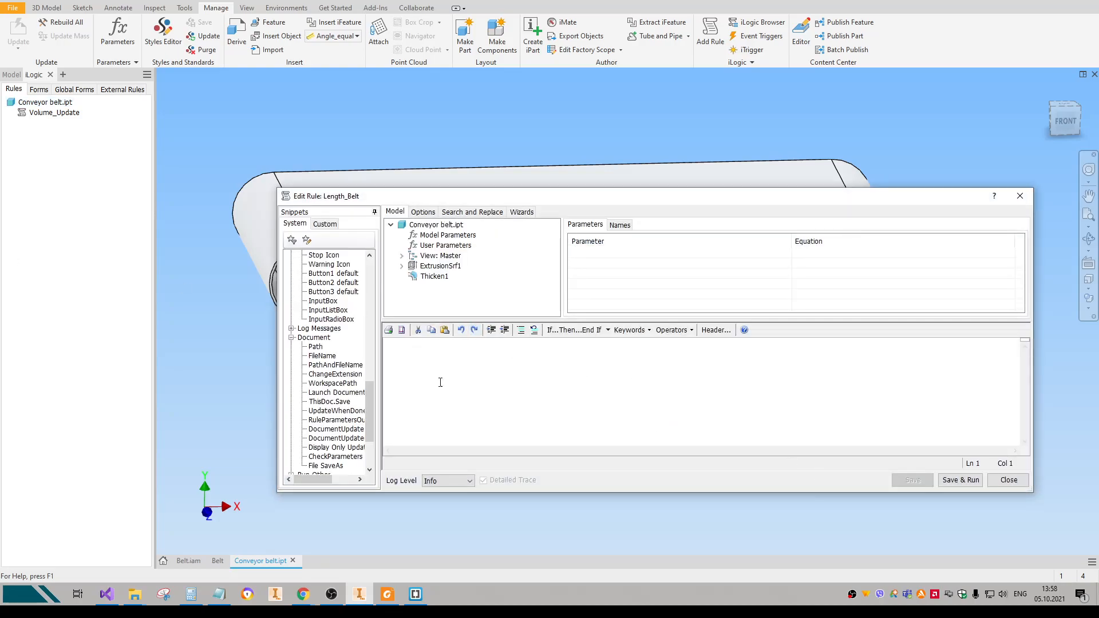
Enter the rule code L_belt_2 =Round(ThisDoc.Document.ComponentDefinition.Sketches.Item(1).Profiles.Item(1).RegionProperties.Perimeter * 10,0), save it and close the rule editor.
key("alt+Tab")
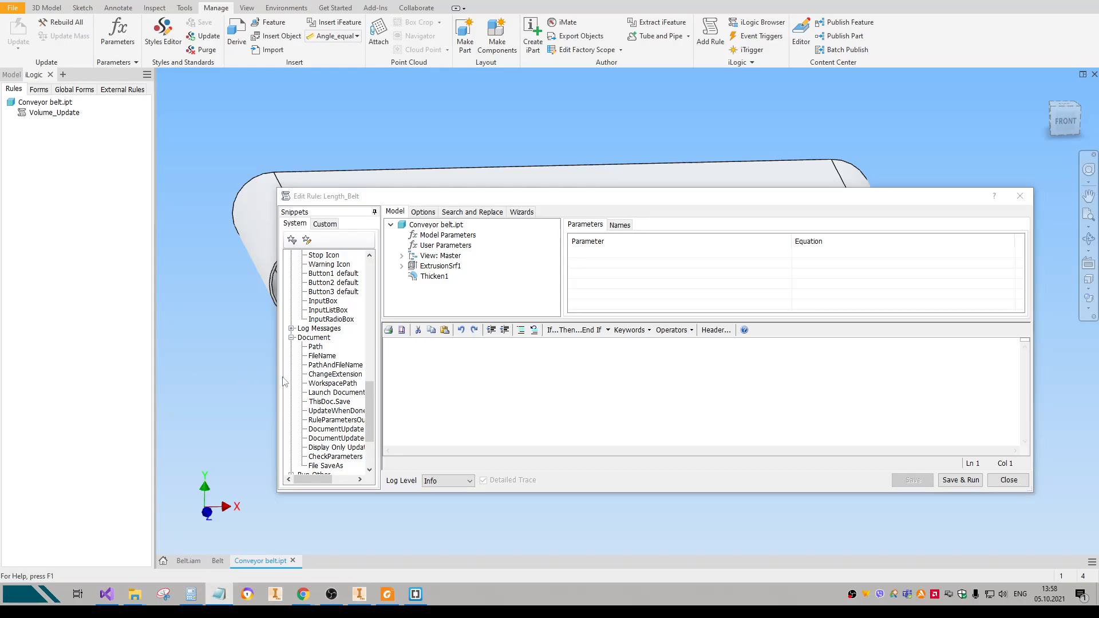
left_click(471, 360)
type("L_belt_2 =Round(ThisDoc.Document.ComponentDefinition.Sketches.Item(1).Profiles.Item(1).RegionProperties.Perimeter * 10,0)")
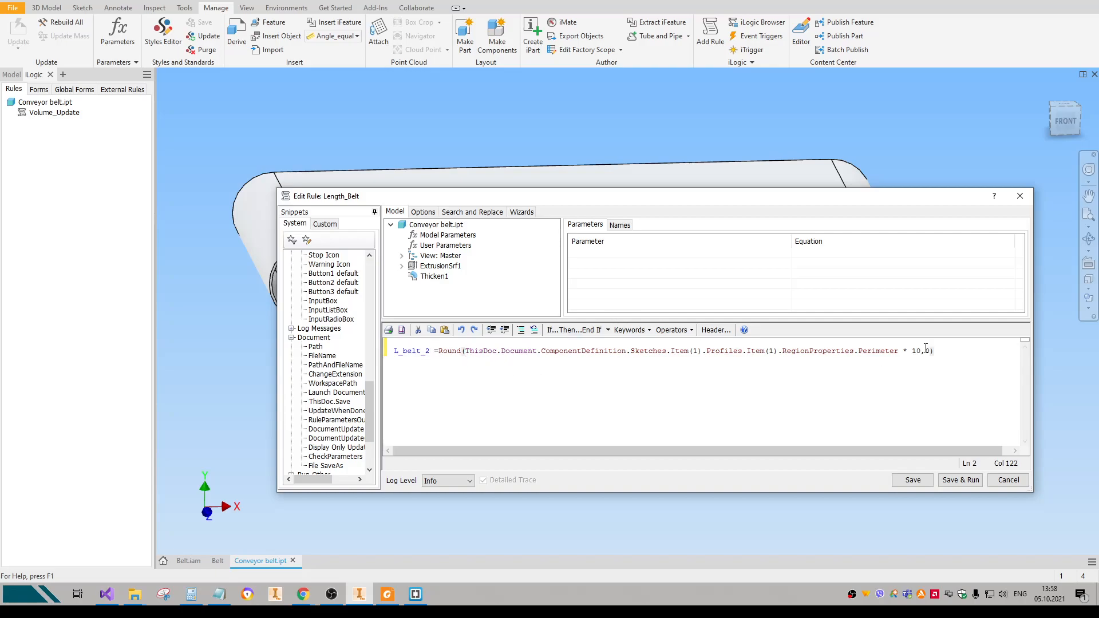
left_click_drag(854, 197, 848, 129)
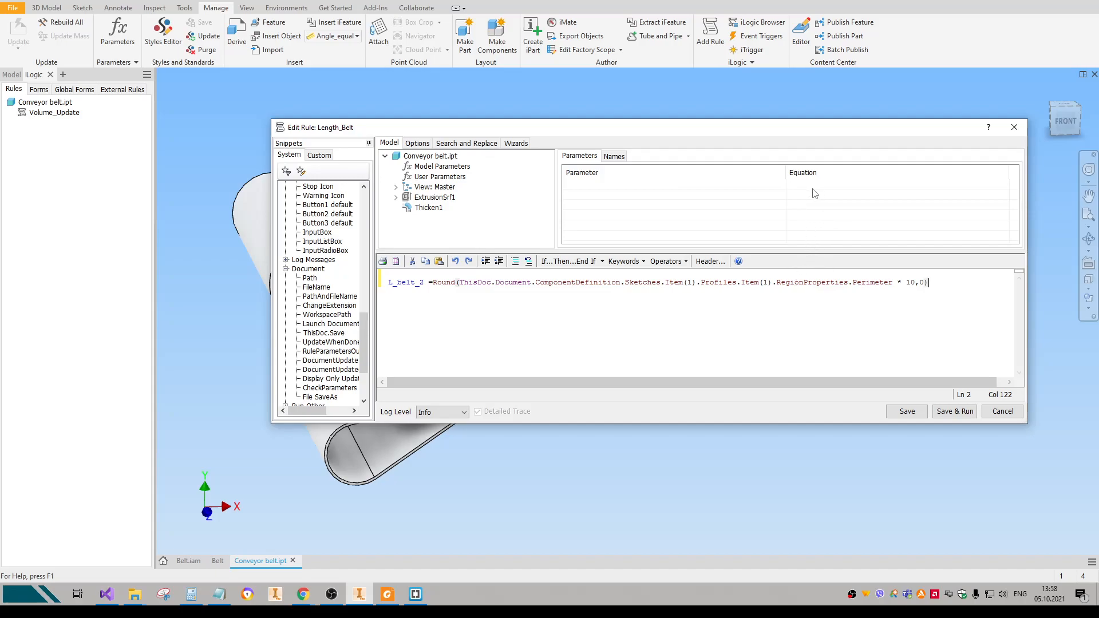
left_click_drag(901, 284, 397, 285)
left_click(405, 289)
left_click(907, 414)
left_click(1002, 415)
Set the Length_Belt rule to run on Part Geometry Change, Any Model Parameter Change and Before Save Document.
middle_click_drag(361, 89, 385, 151)
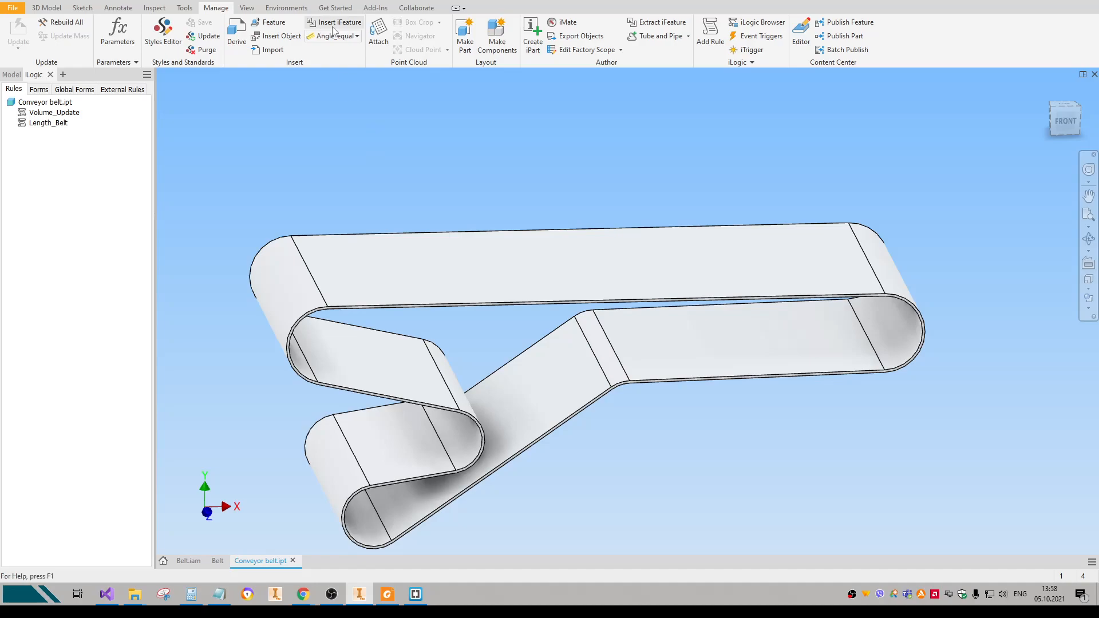
left_click(756, 36)
left_click_drag(502, 218, 615, 316)
left_click_drag(490, 218, 628, 291)
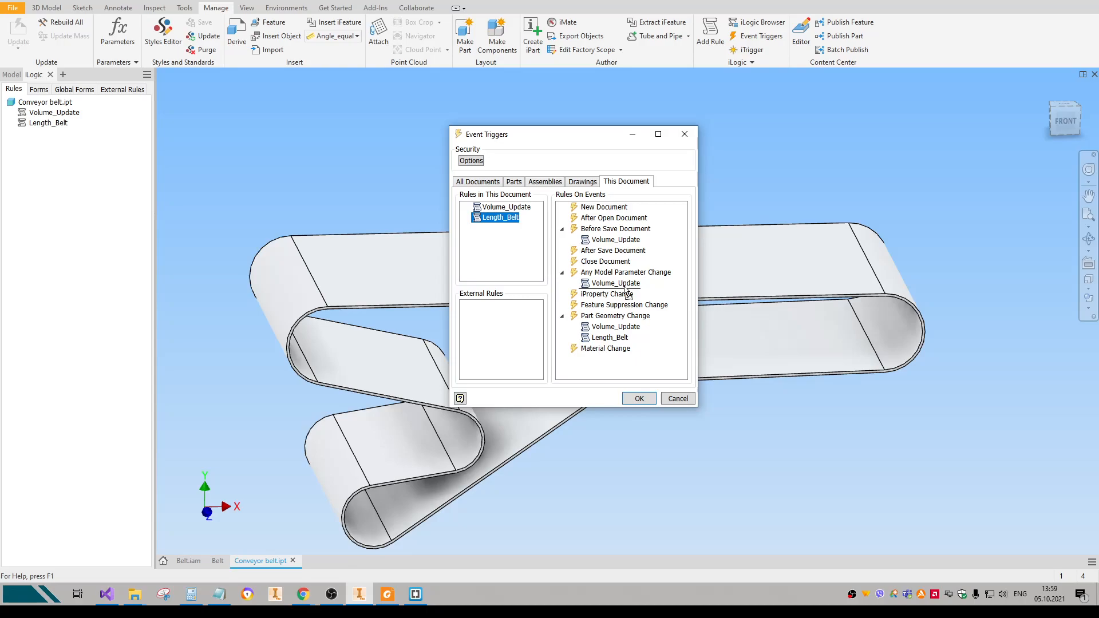
left_click_drag(628, 291, 628, 289)
left_click_drag(493, 220, 608, 247)
left_click(639, 398)
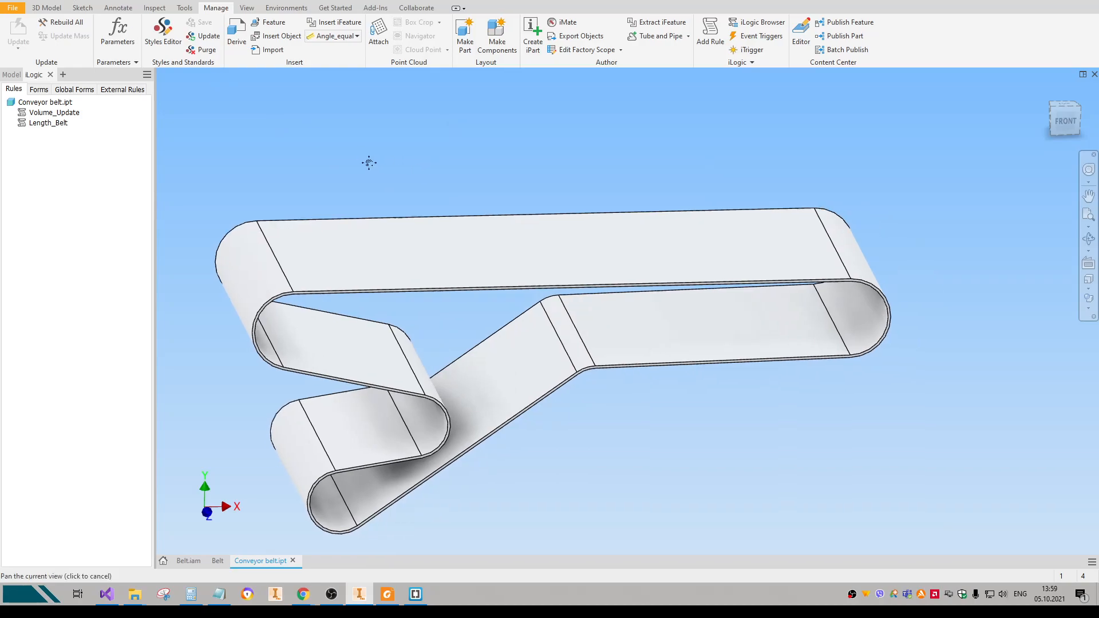
Mark the L_belt_2 user parameter for export.
key("i")
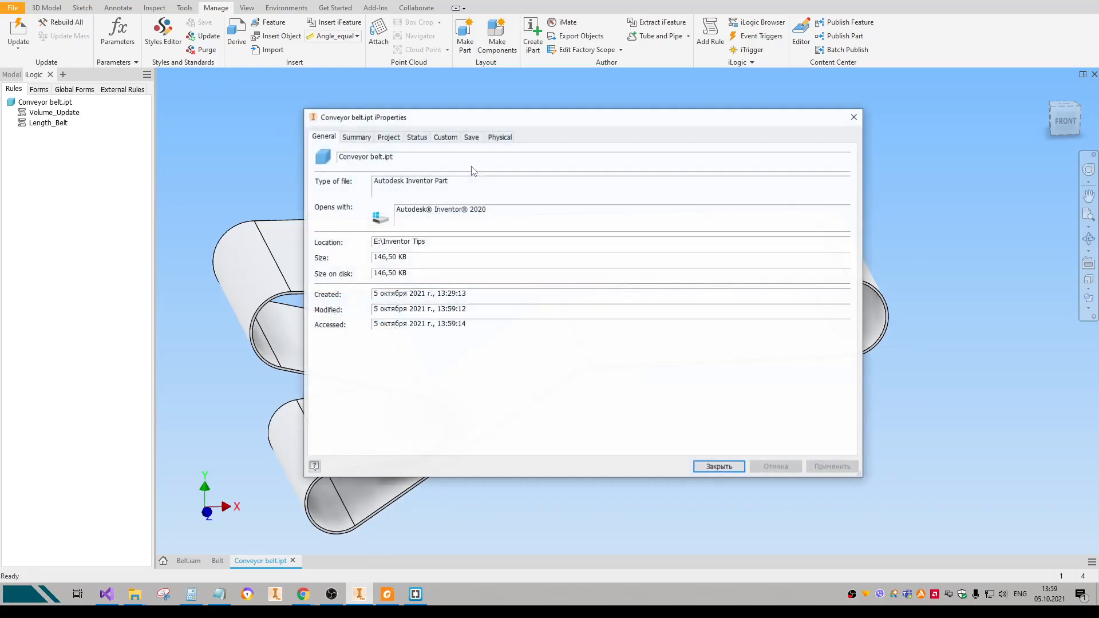
key("Escape")
left_click(118, 34)
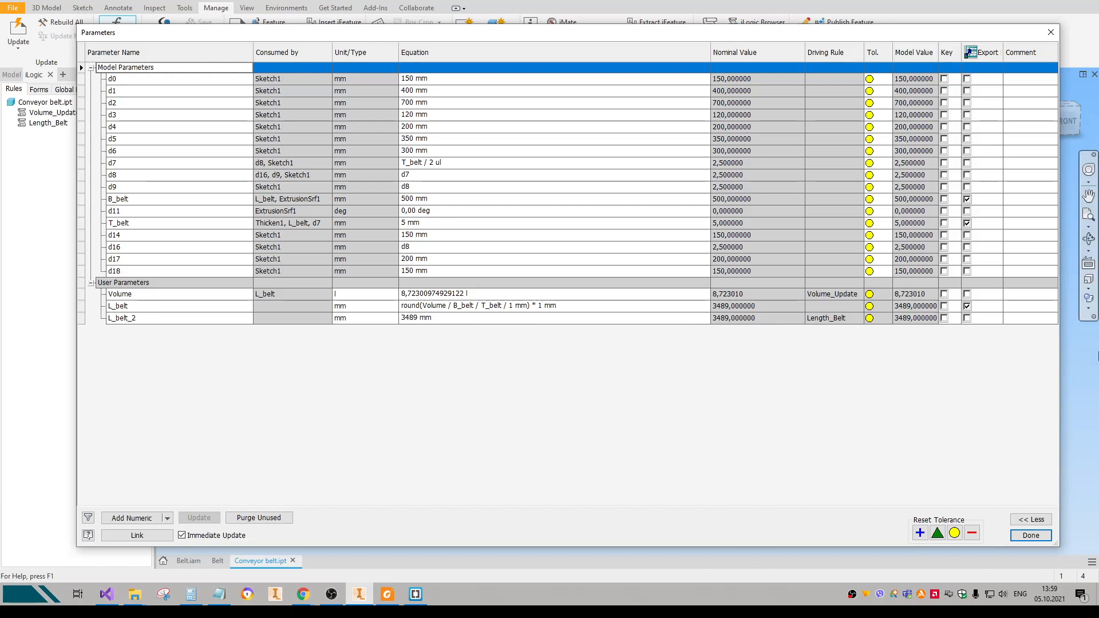
left_click(967, 318)
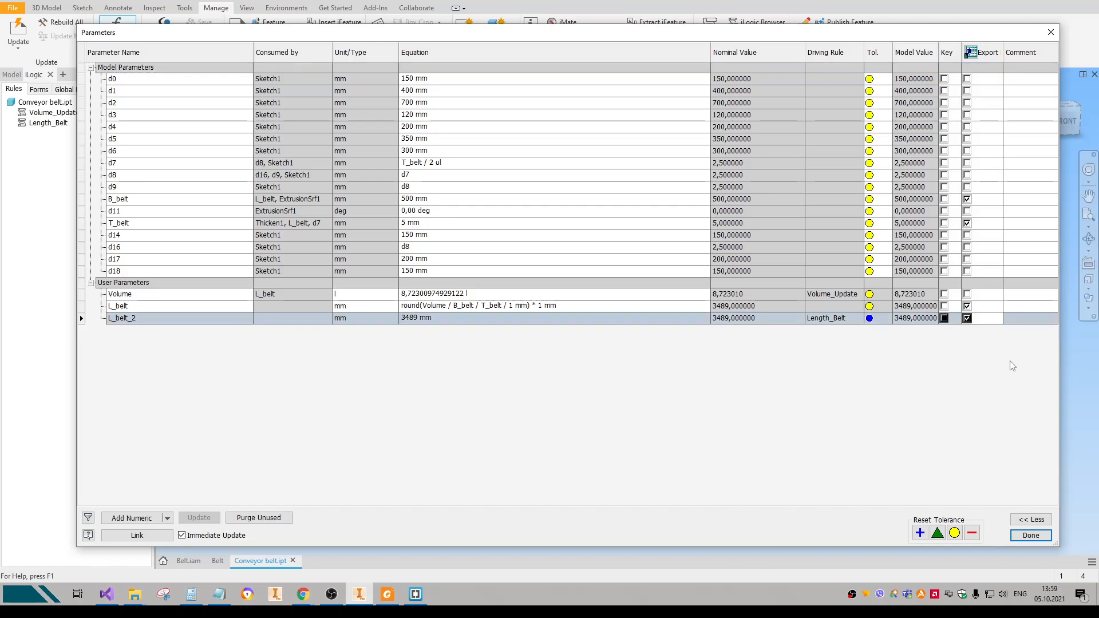
left_click(1030, 535)
In the belt profile sketch, set the 120 mm roller's horizontal distance from the vertical axis to 220 mm, and finish the sketch.
double_click(351, 341)
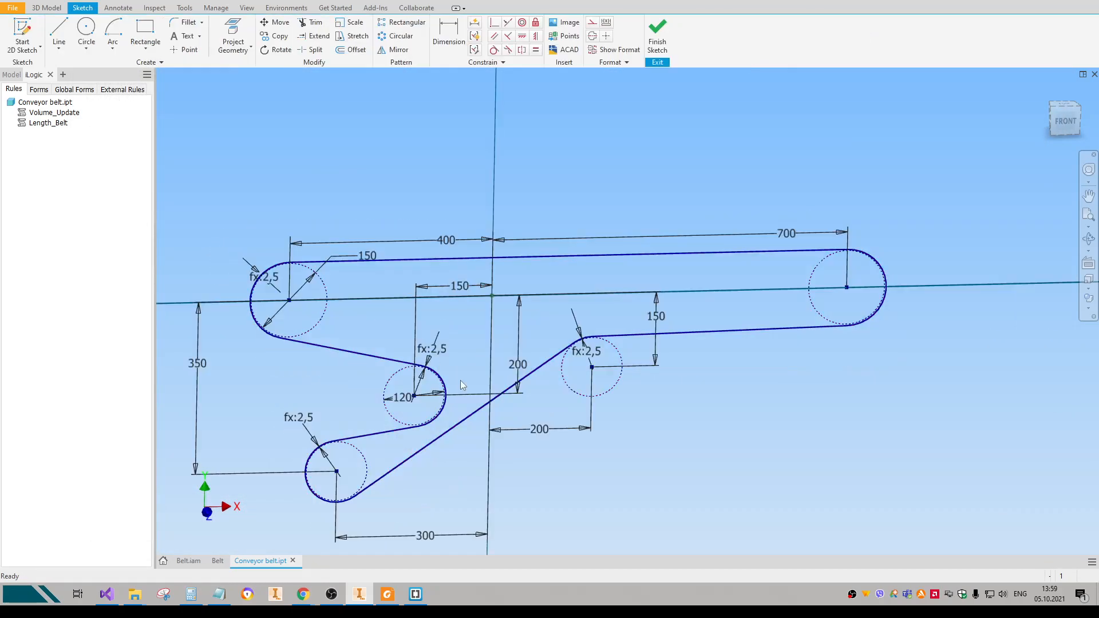
double_click(465, 292)
type("220")
key("Return")
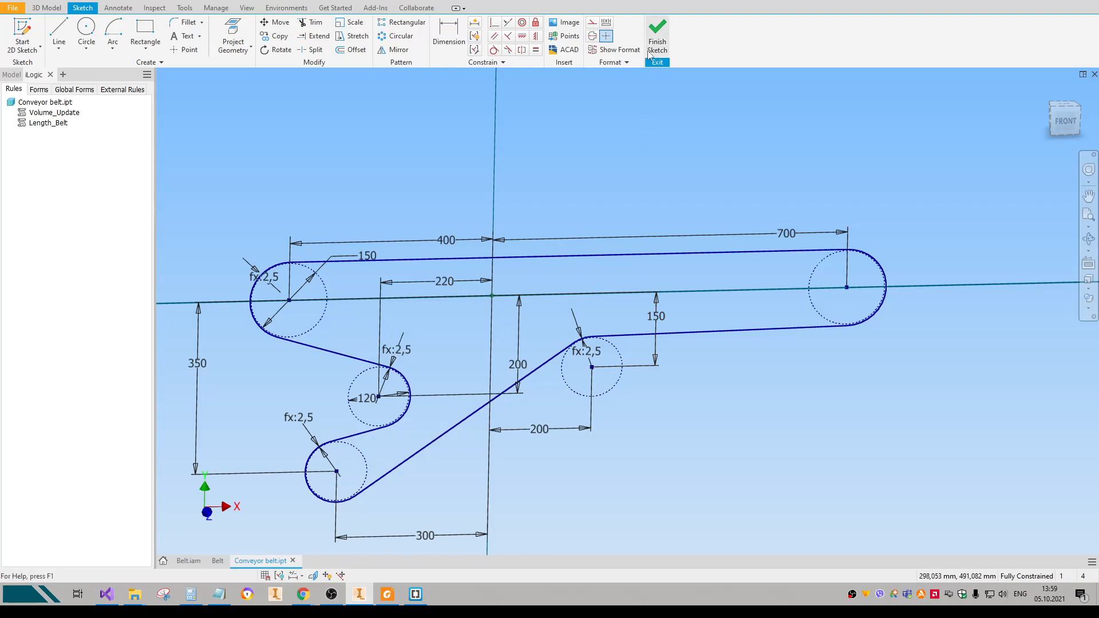
left_click(657, 35)
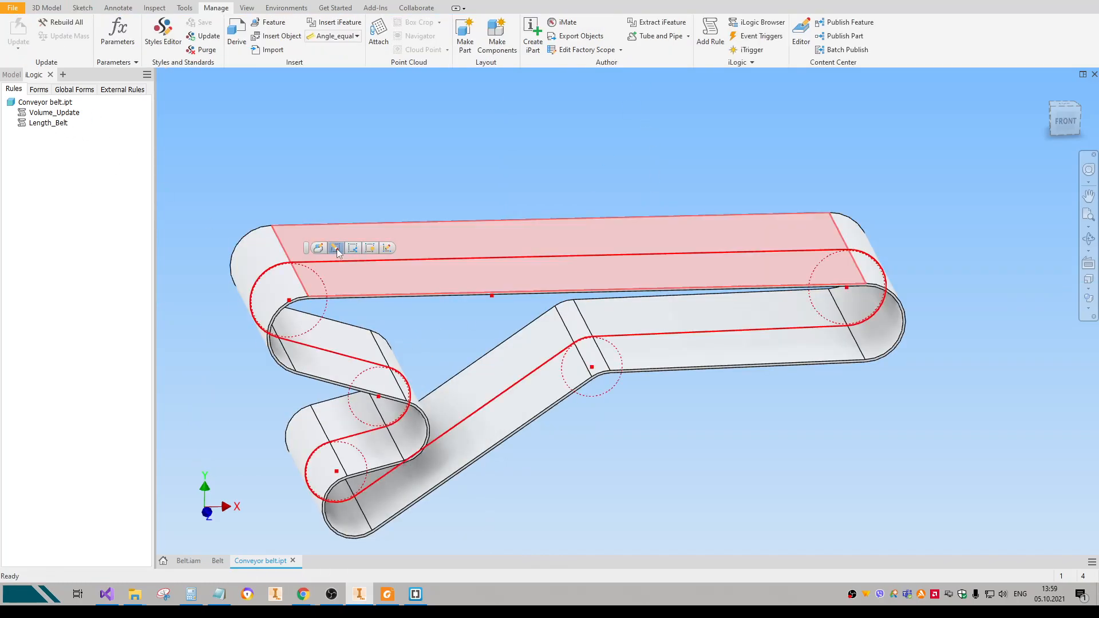
Measure the total length of the belt profile's closed loop in its sketch, and exit the sketch.
double_click(336, 249)
key("m")
right_click(430, 261)
left_click(456, 267)
left_click(456, 265)
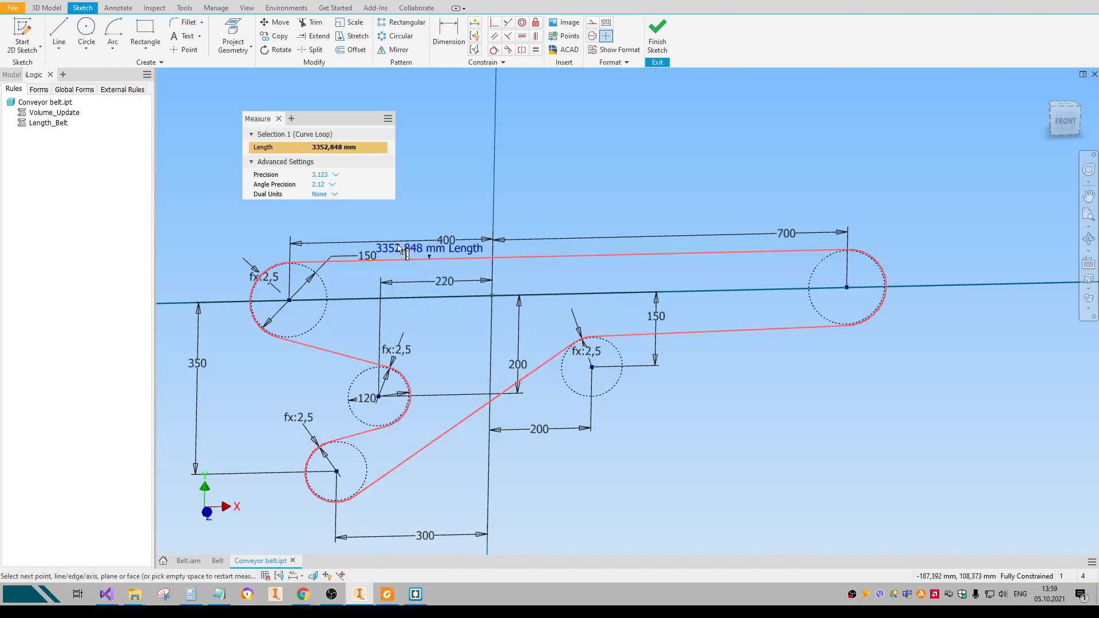
scroll(427, 257, "up", 2)
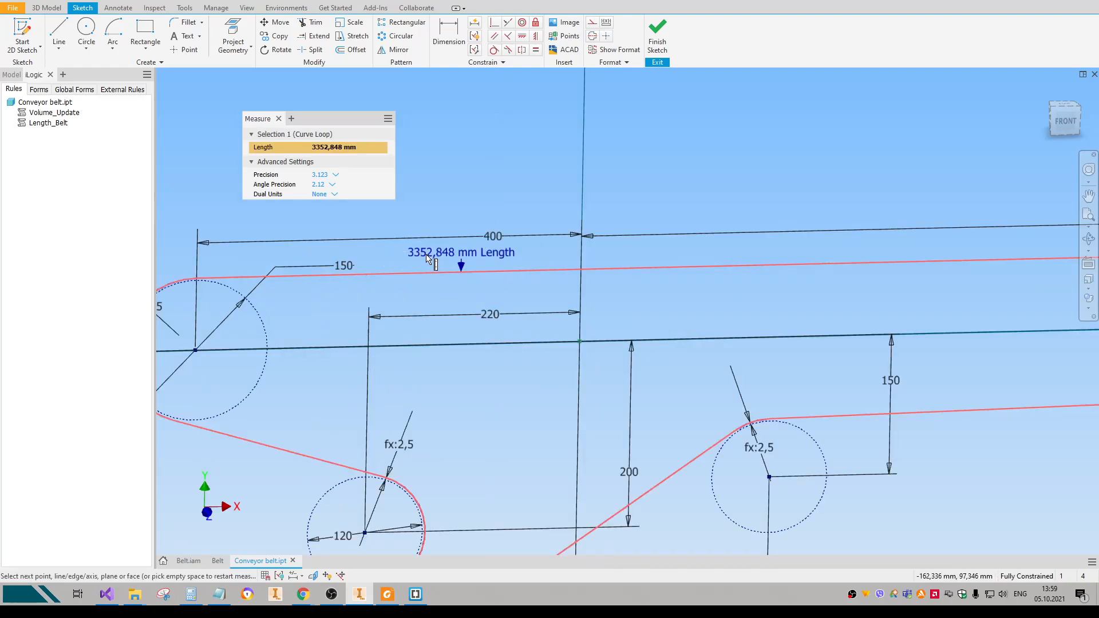
left_click(279, 118)
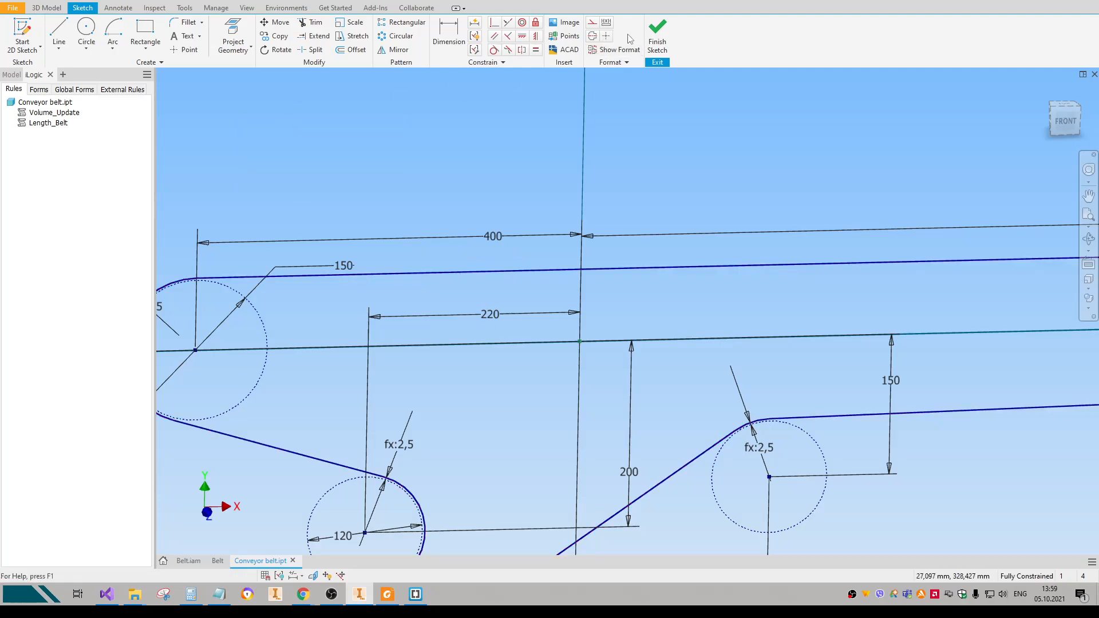
left_click(656, 35)
left_click(250, 93)
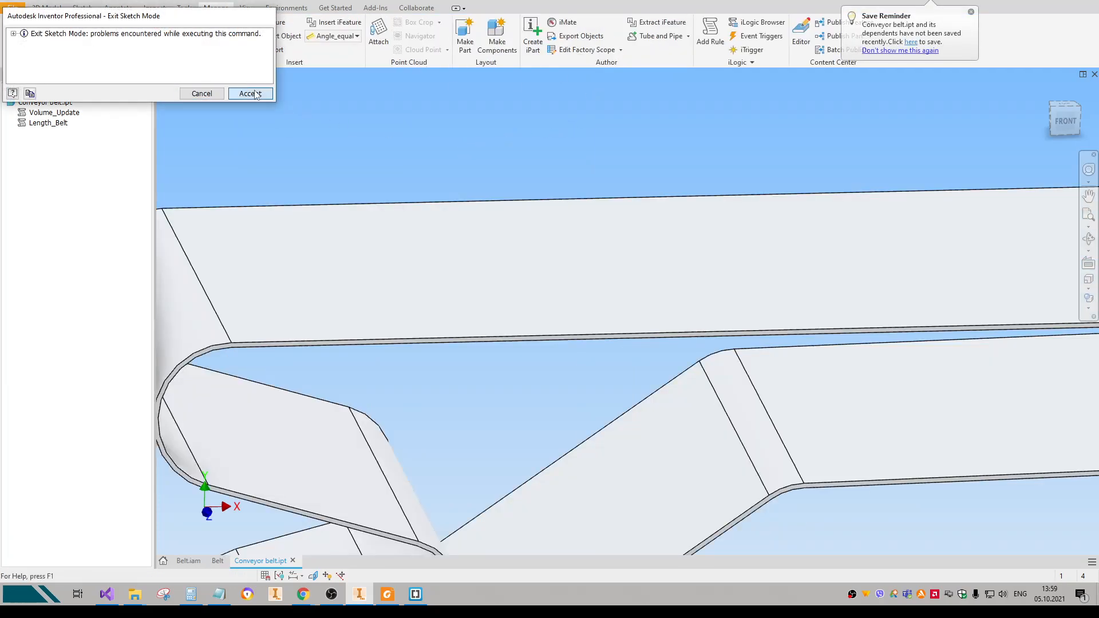
Check the length in the part's Description, and compare L_belt with L_belt_2 in the parameters.
left_click(388, 137)
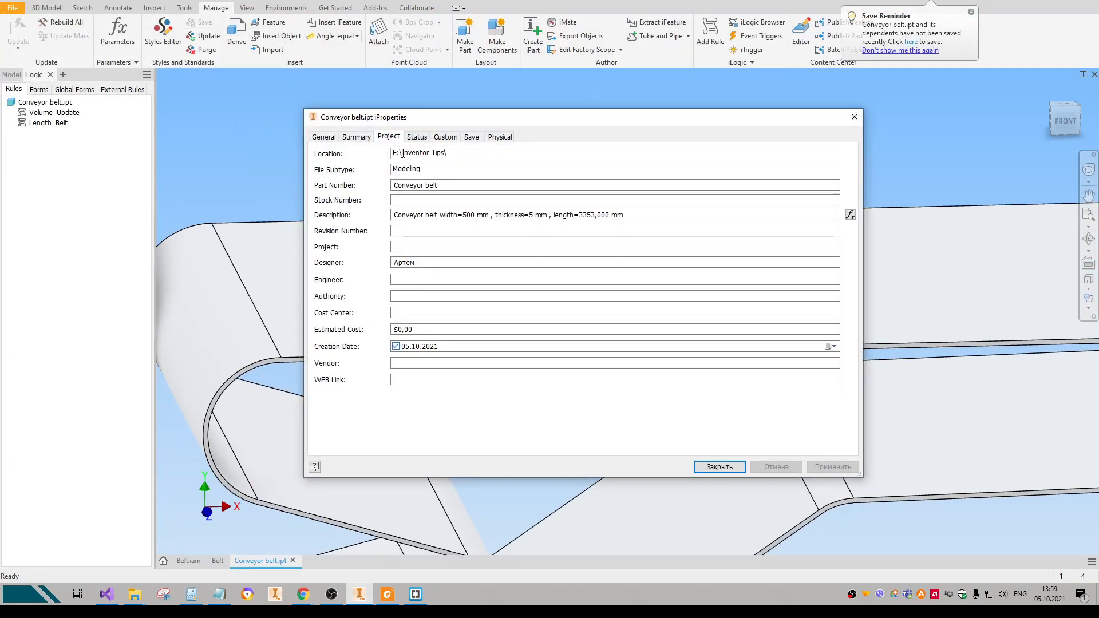
key("Escape")
left_click(117, 32)
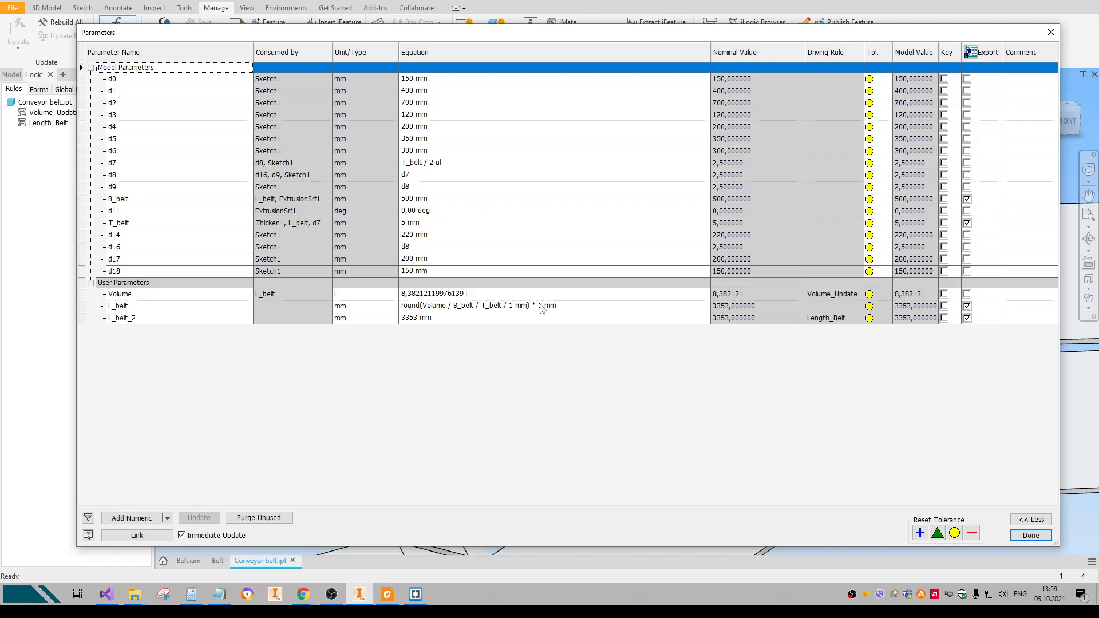
left_click(1040, 535)
Return to the model browser with its search closed, and view the belt's Description in the iProperties again.
scroll(432, 206, "up", 5)
middle_click_drag(432, 206, 392, 198)
left_click(7, 75)
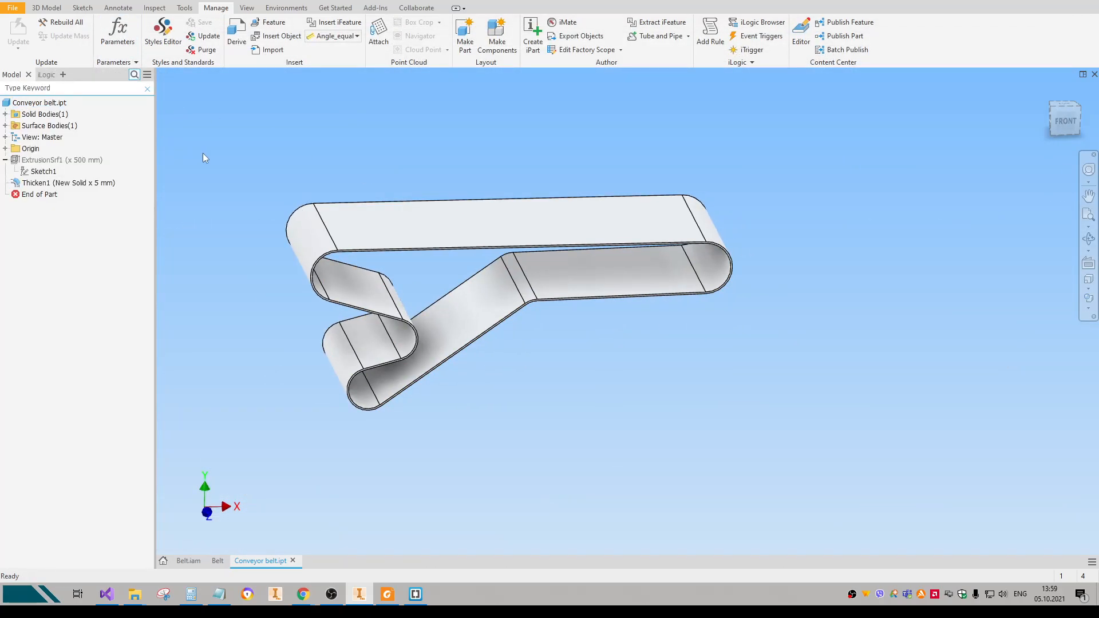
left_click(147, 89)
middle_click_drag(370, 174, 385, 189)
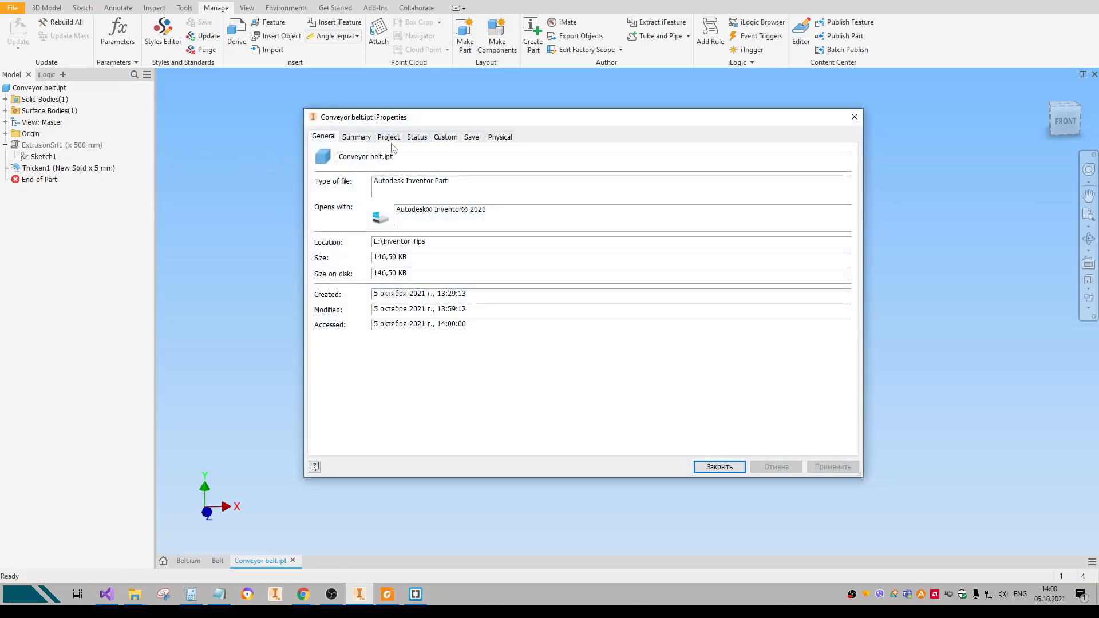
left_click(389, 136)
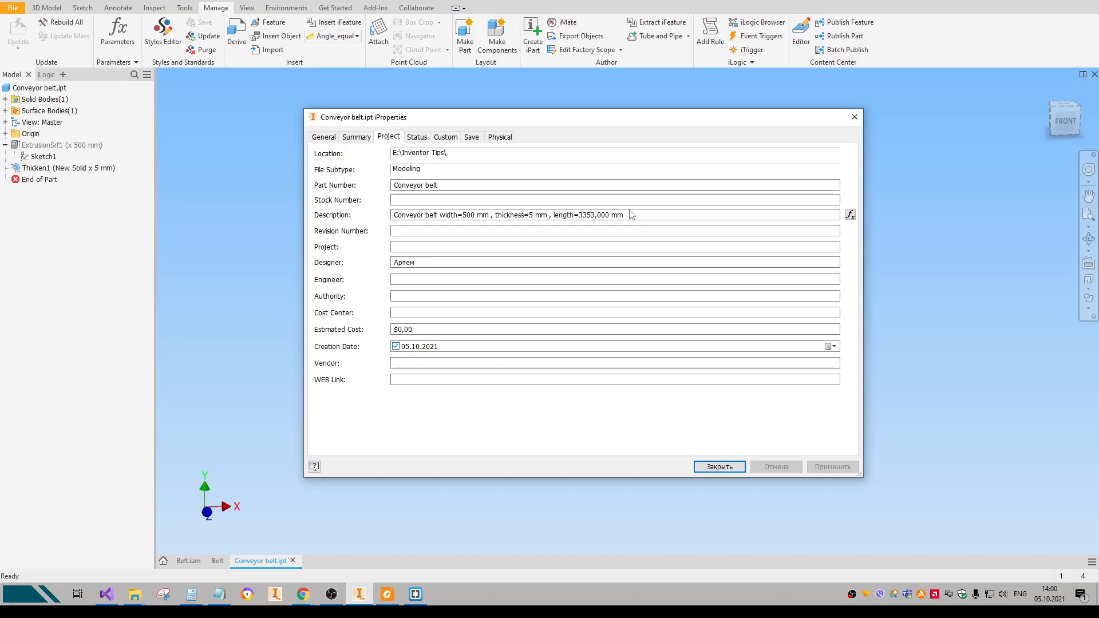